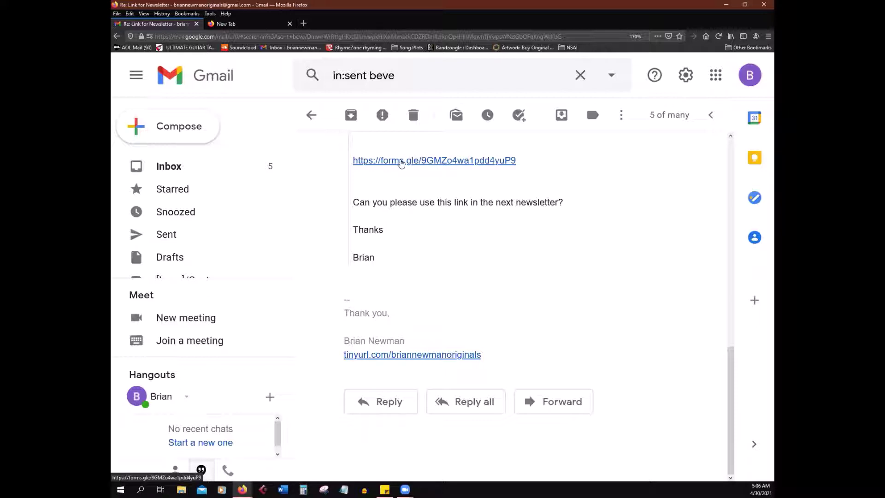
Step: Open the forms.gle RSVP link from the newsletter email in a new tab
click(402, 162)
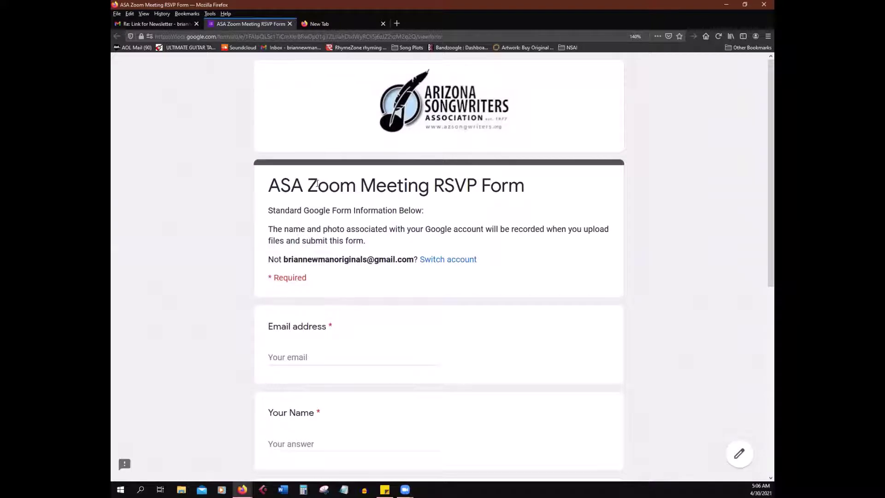
Step: Scroll through the RSVP form to the Submit button and back, then return to the Gmail message
scroll(491, 277, down, 3)
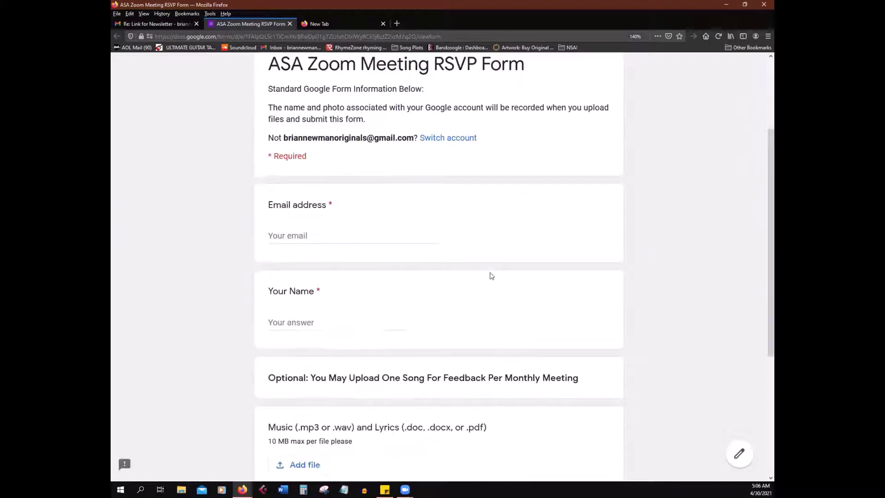
scroll(388, 293, down, 3)
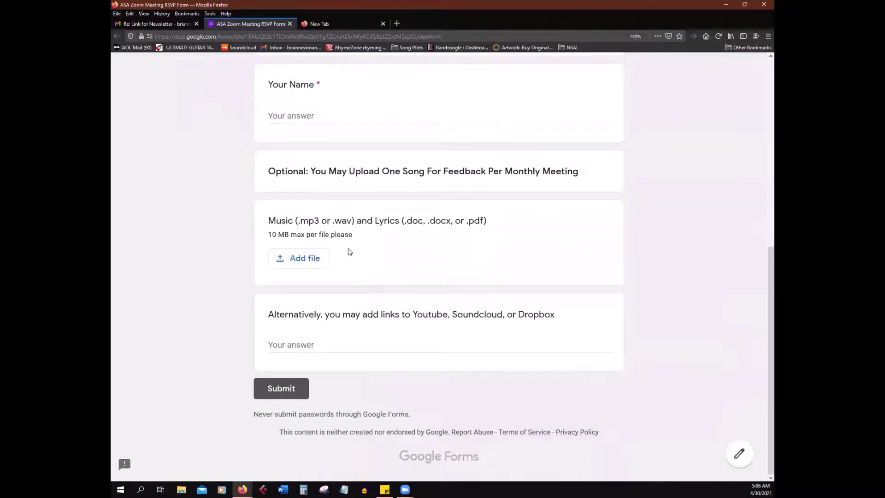
scroll(368, 267, up, 7)
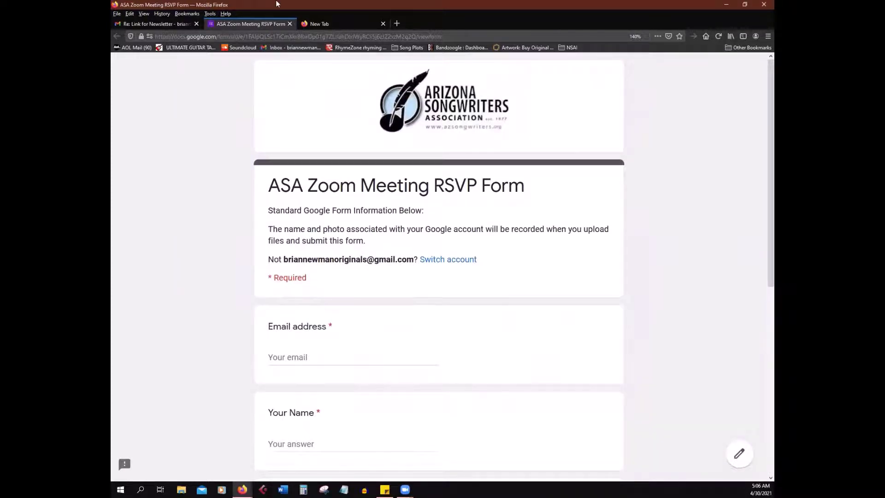
click(138, 23)
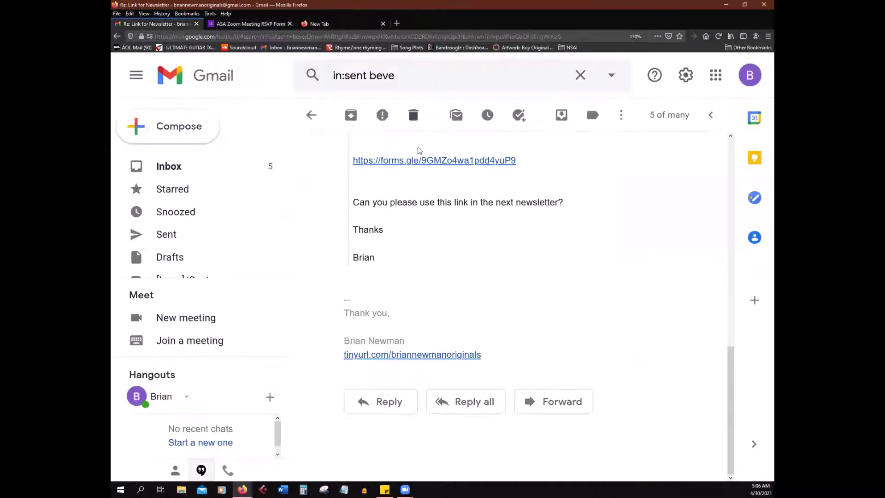
Step: Open the form link in a private window and sign in with the saved account, confirming the recovery details
right_click(409, 160)
click(449, 190)
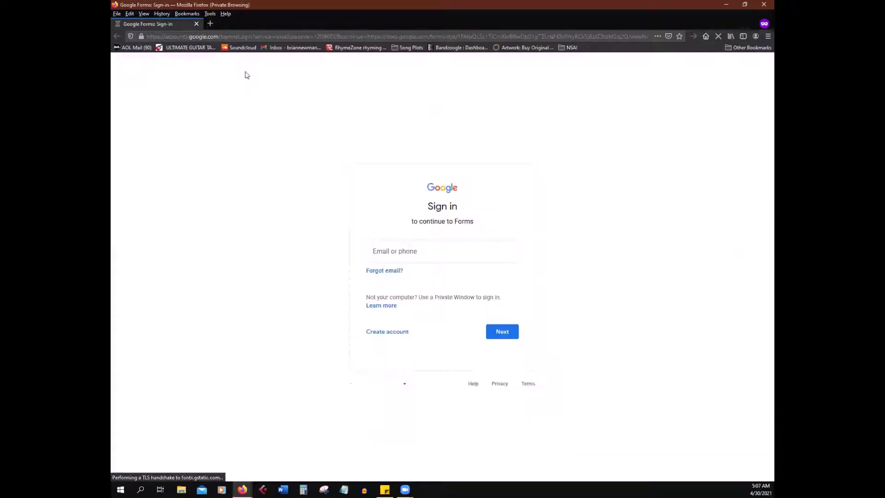
click(409, 253)
click(278, 207)
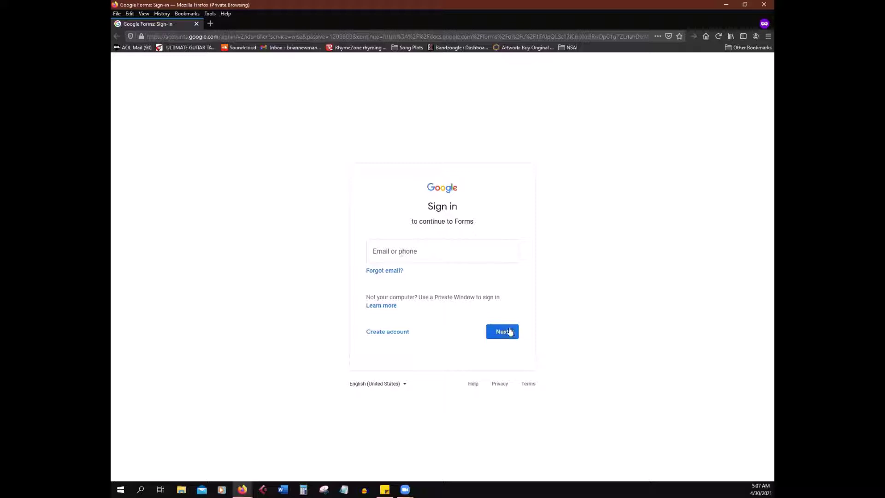
click(476, 256)
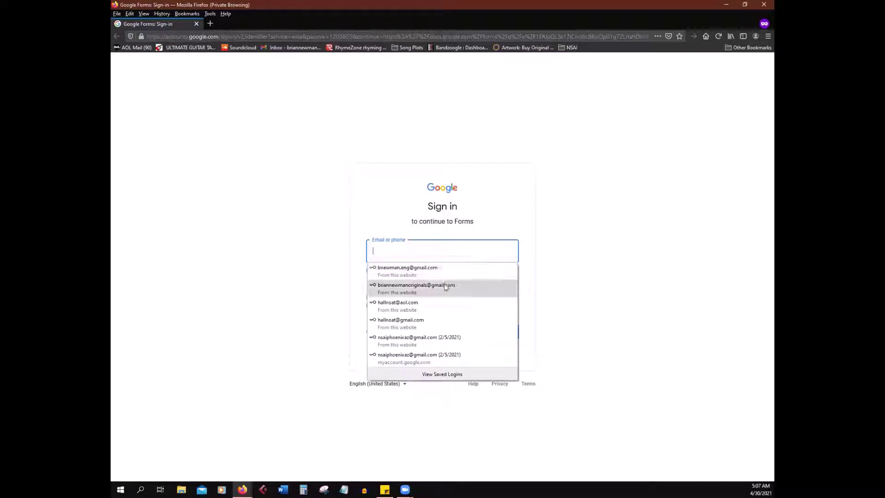
click(446, 287)
click(503, 332)
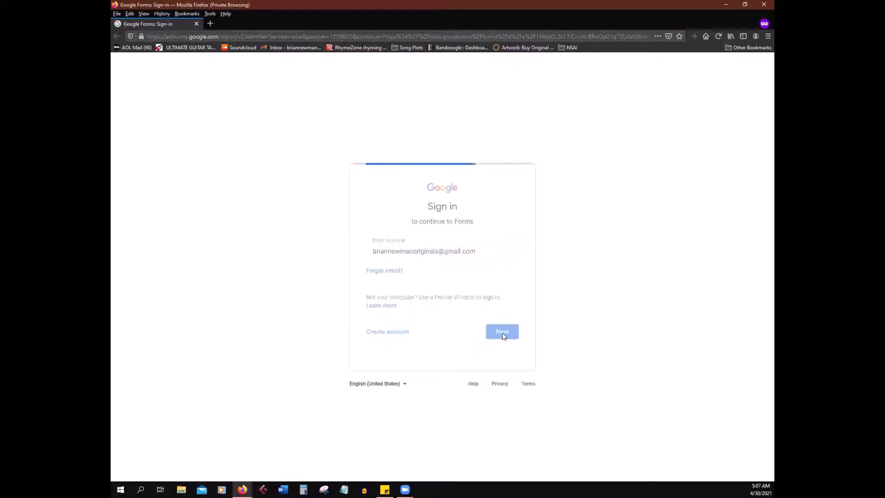
click(529, 326)
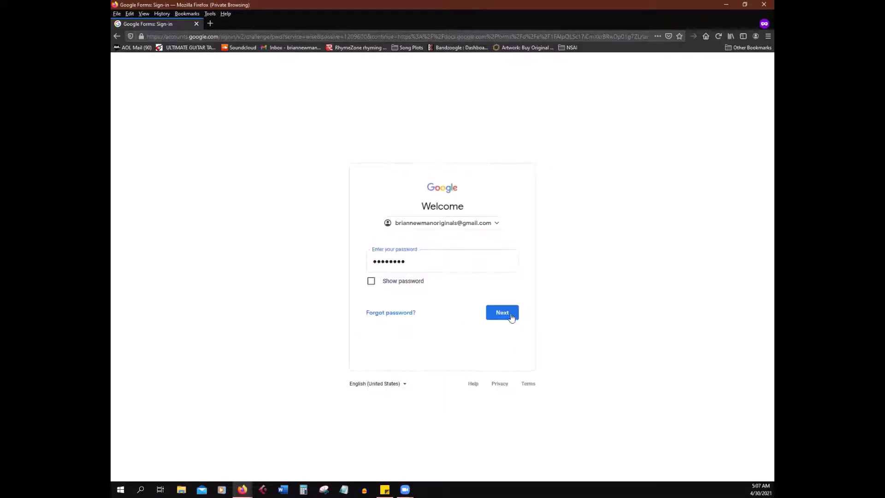
click(511, 317)
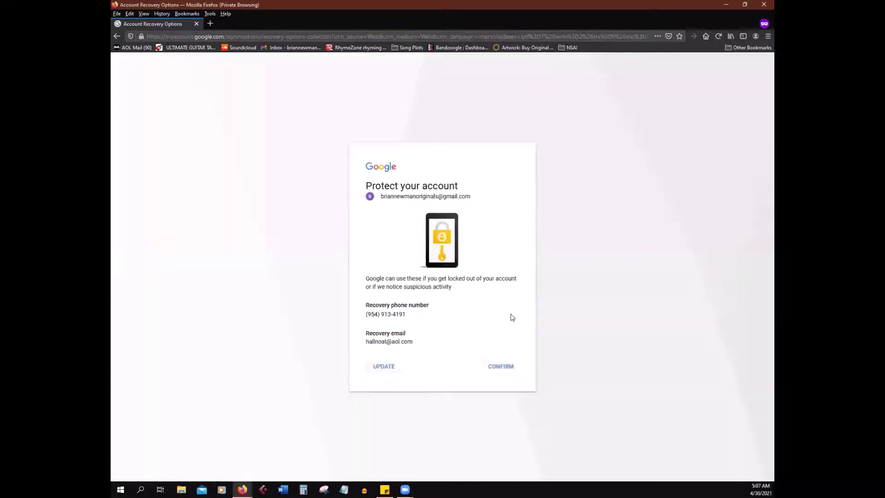
click(494, 369)
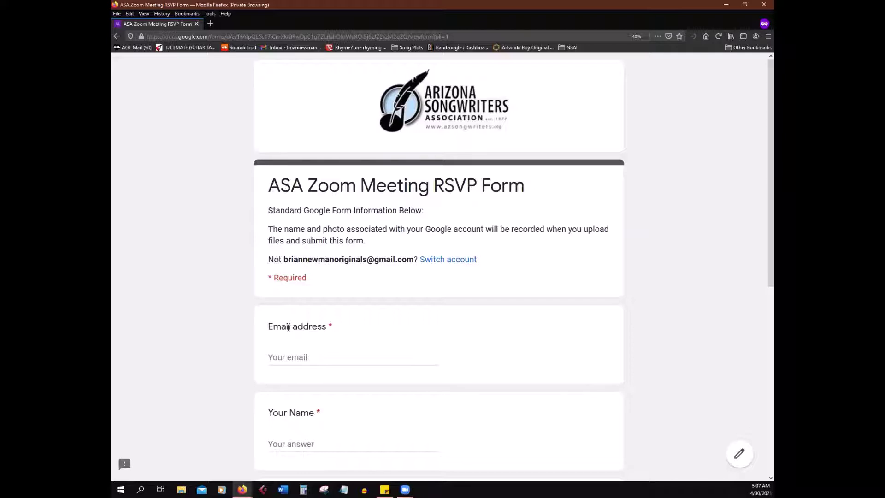
click(353, 358)
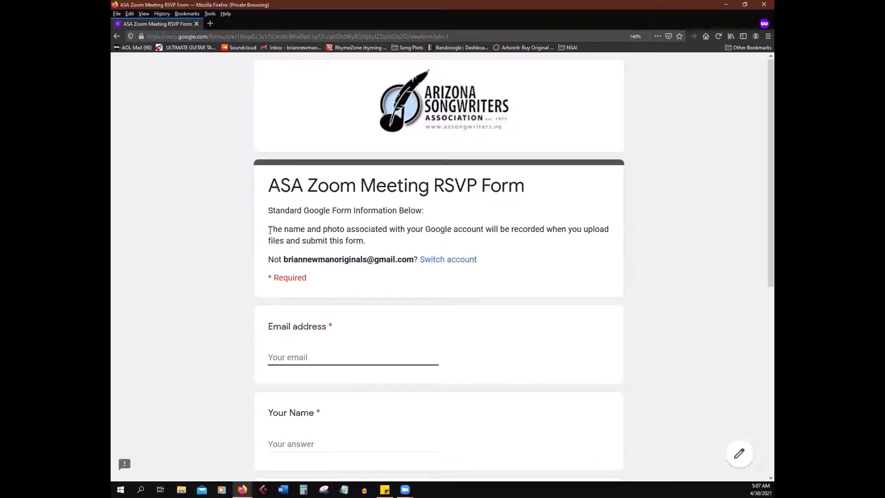
drag(269, 230, 488, 261)
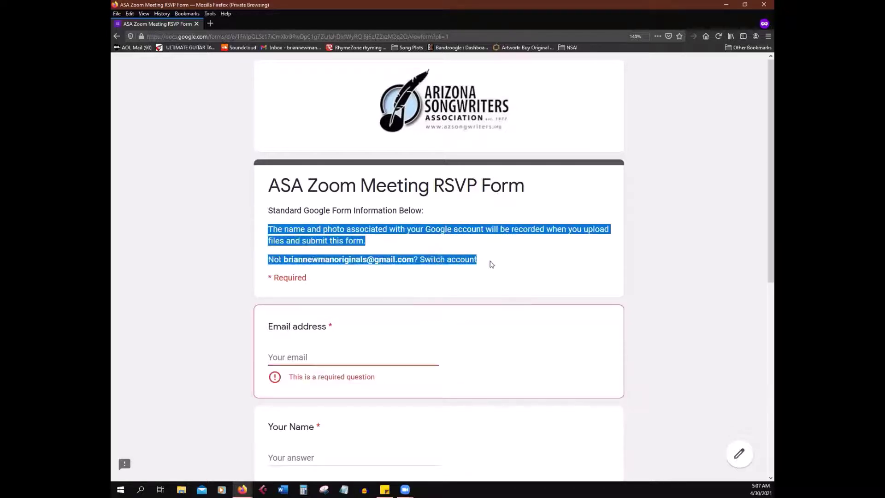
click(489, 263)
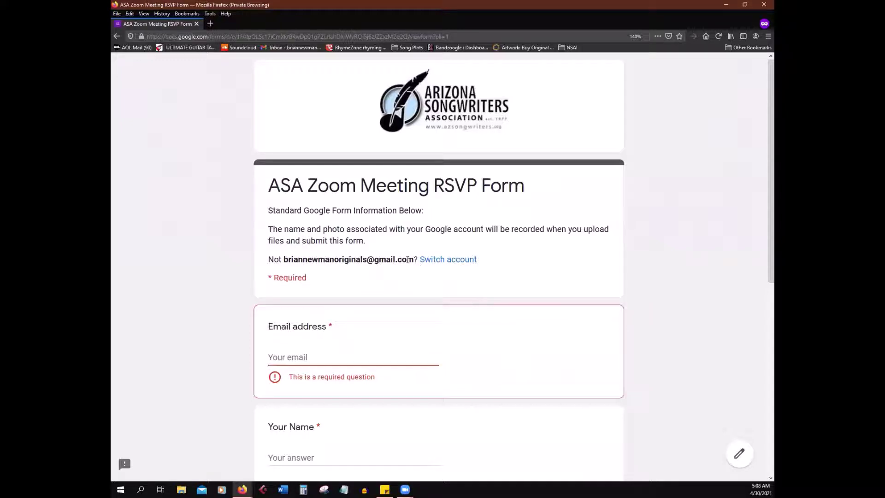
drag(282, 226, 338, 229)
click(367, 231)
drag(292, 261, 369, 261)
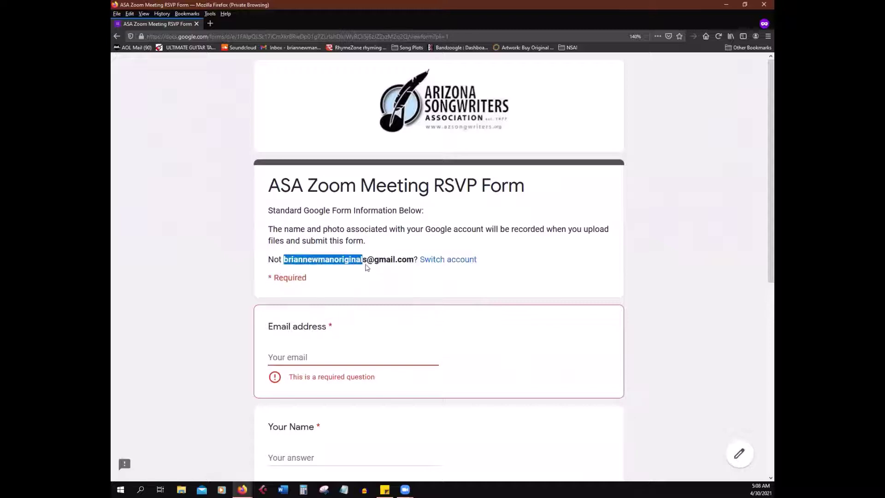
click(368, 261)
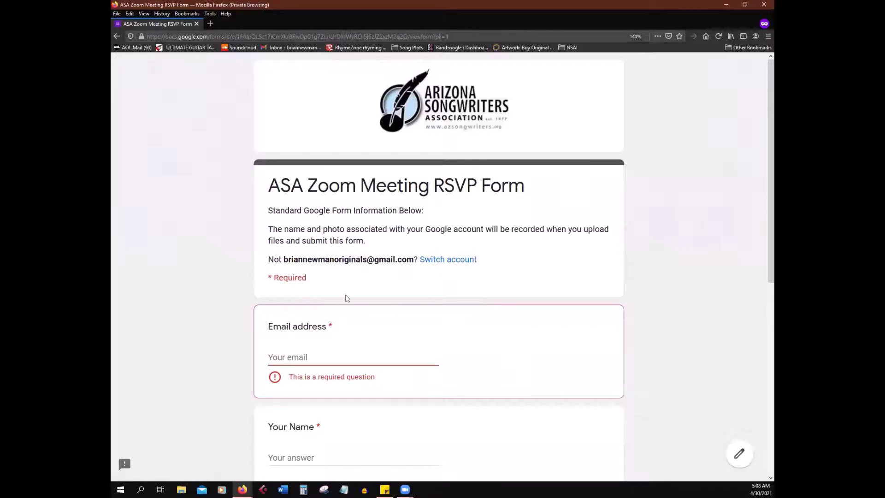
scroll(323, 286, down, 3)
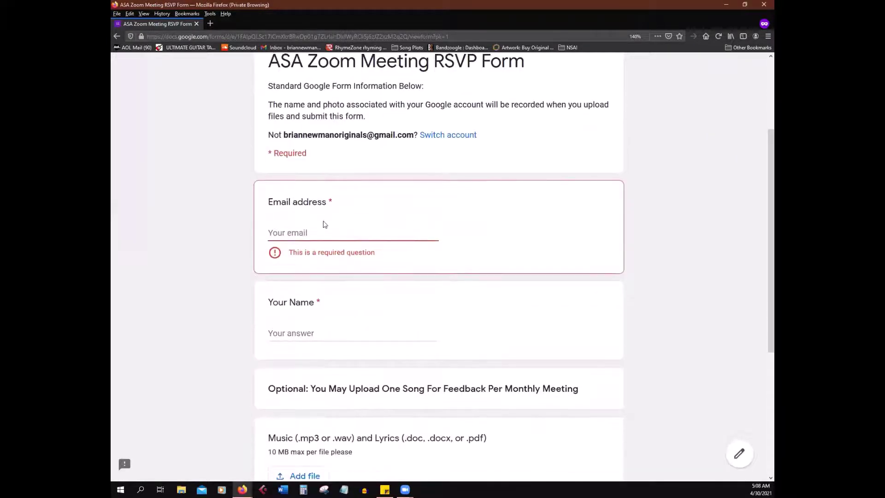
Step: Answer Email address with the account e-mail and Your Name with the respondent's full name
click(329, 235)
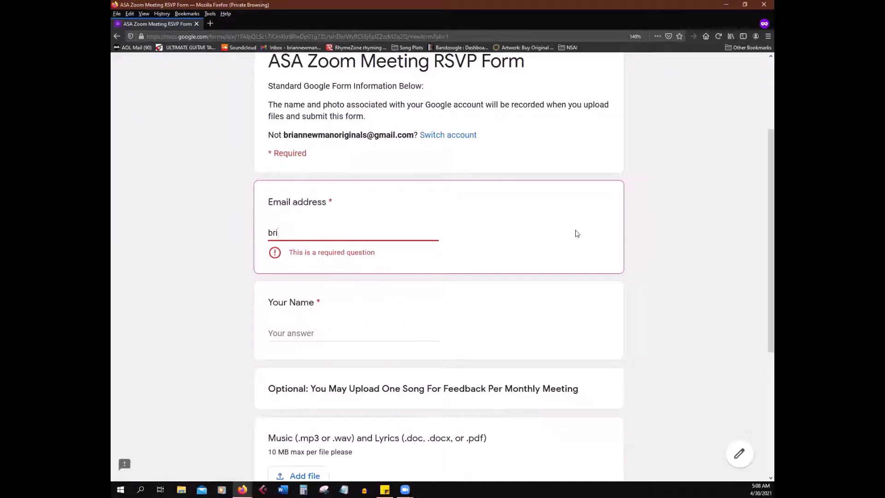
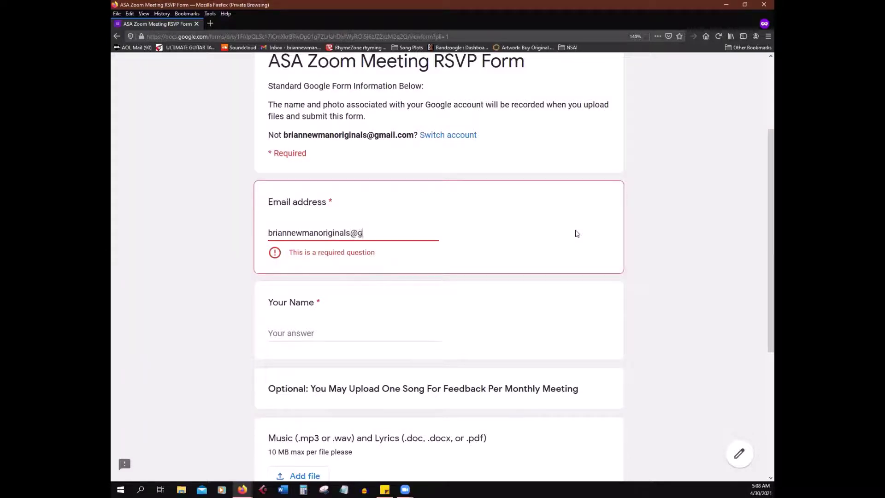
key(Tab)
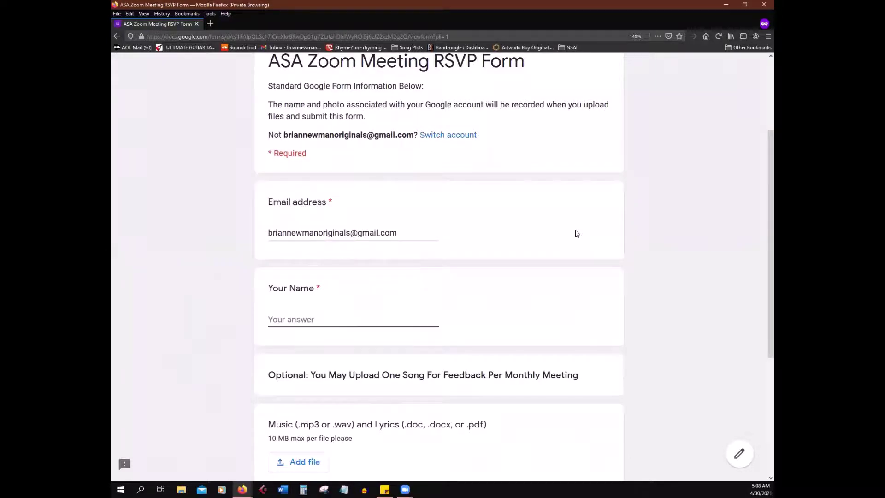
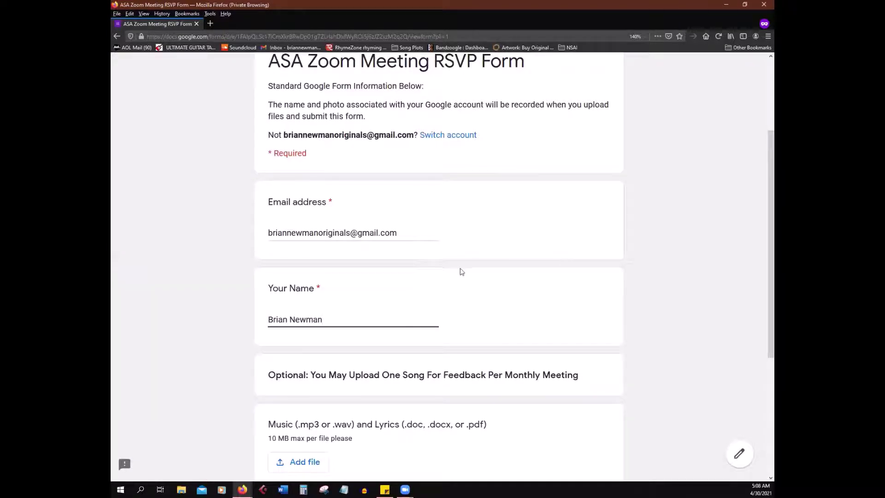
scroll(457, 293, down, 2)
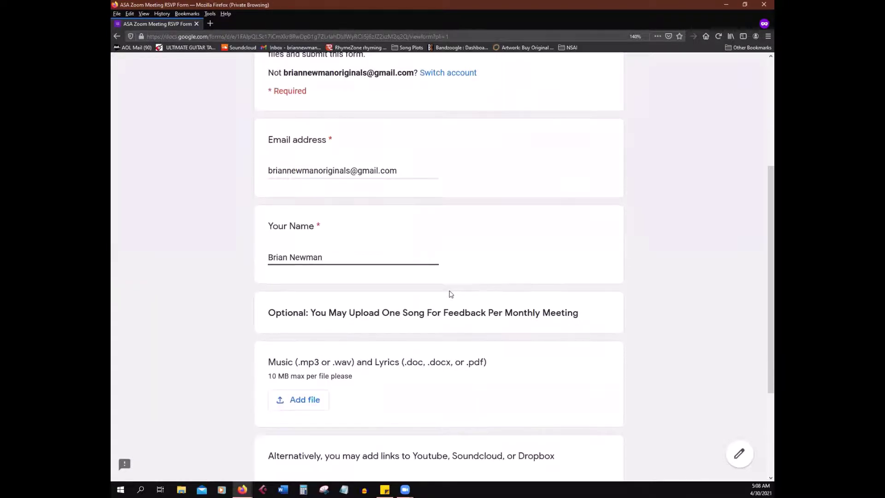
scroll(367, 332, down, 2)
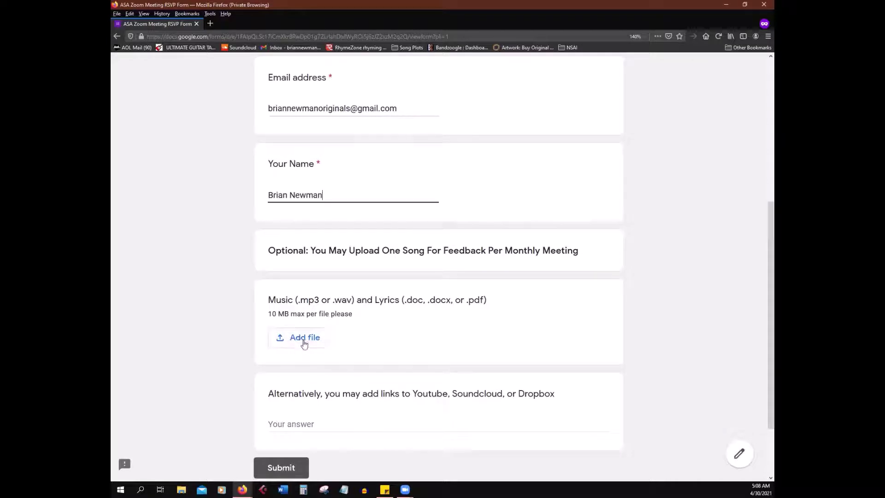
Step: Attach the At Least I Tried lyrics document from the Lyrics folder to the music-and-lyrics question
click(305, 342)
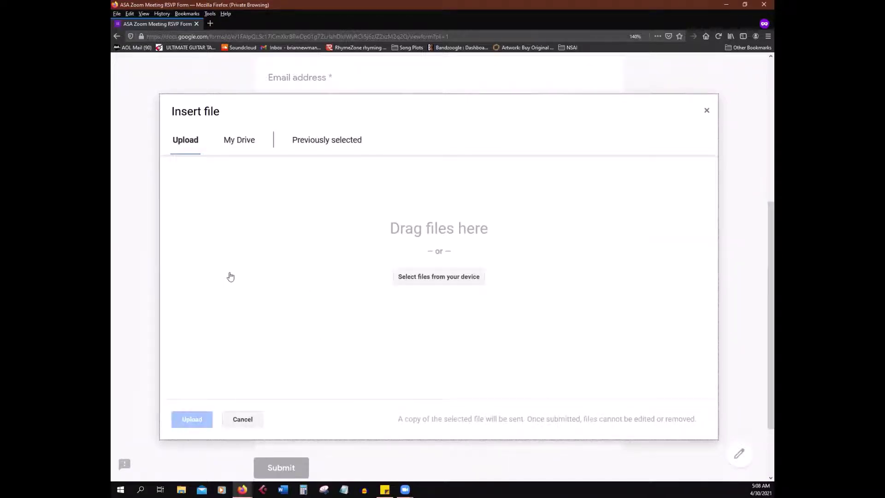
click(430, 286)
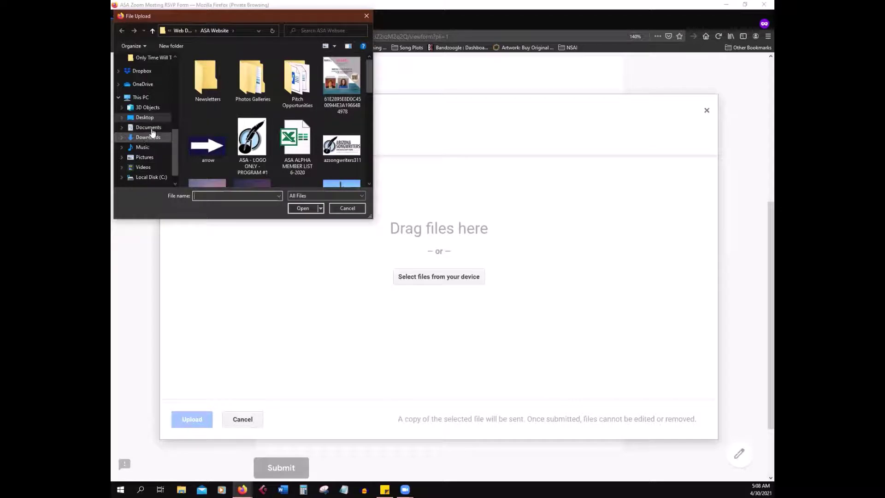
scroll(152, 133, up, 3)
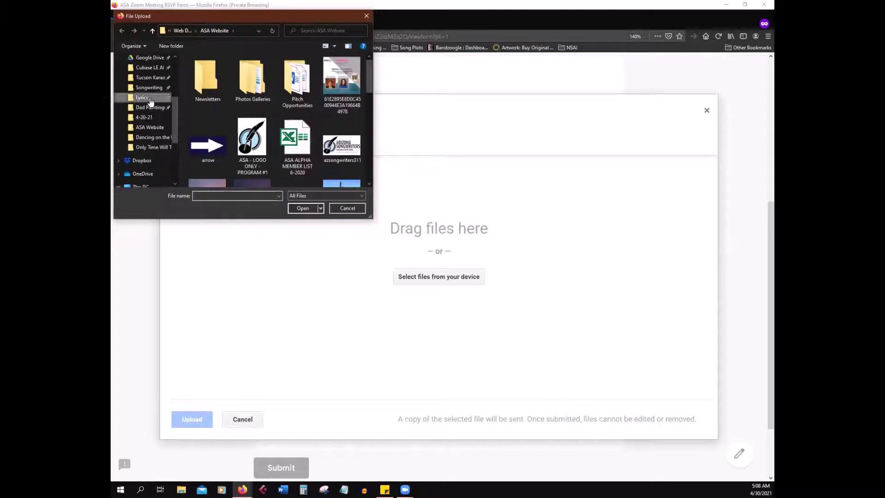
click(151, 100)
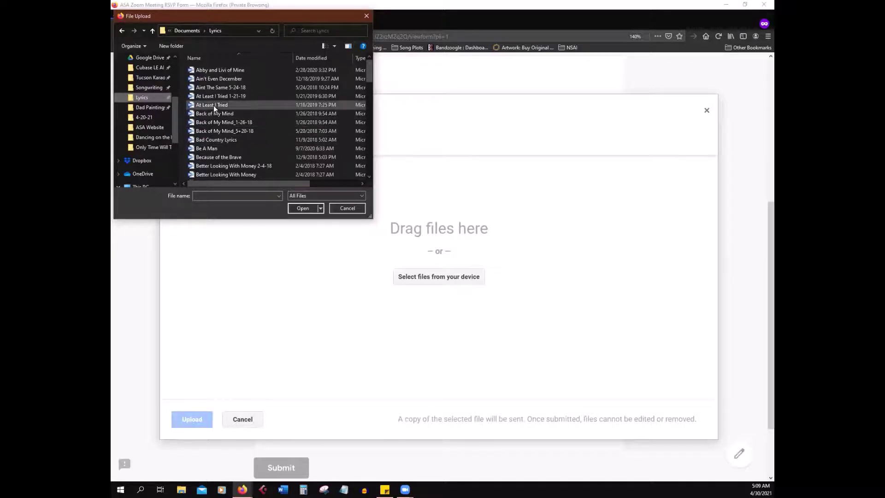
drag(214, 105, 485, 263)
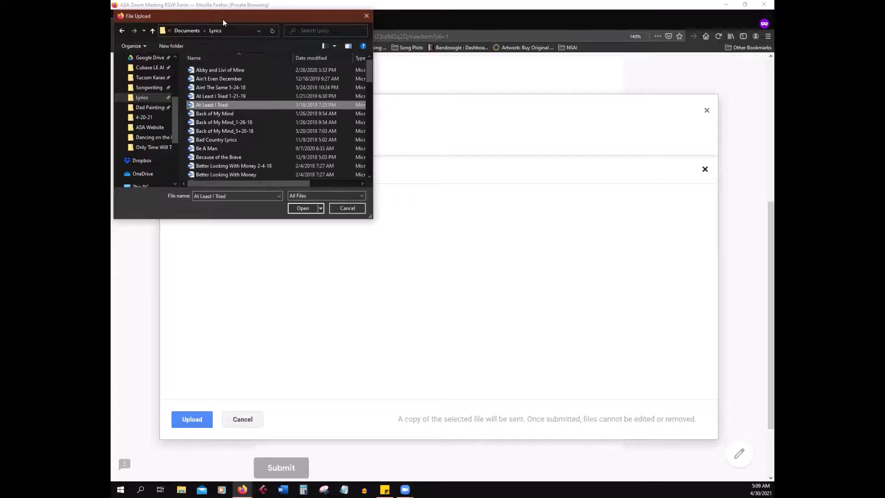
Step: Add At Least I Tried 1-21-19.mp3 from Album 2 > At Least I Tried and upload both files
drag(223, 18, 484, 75)
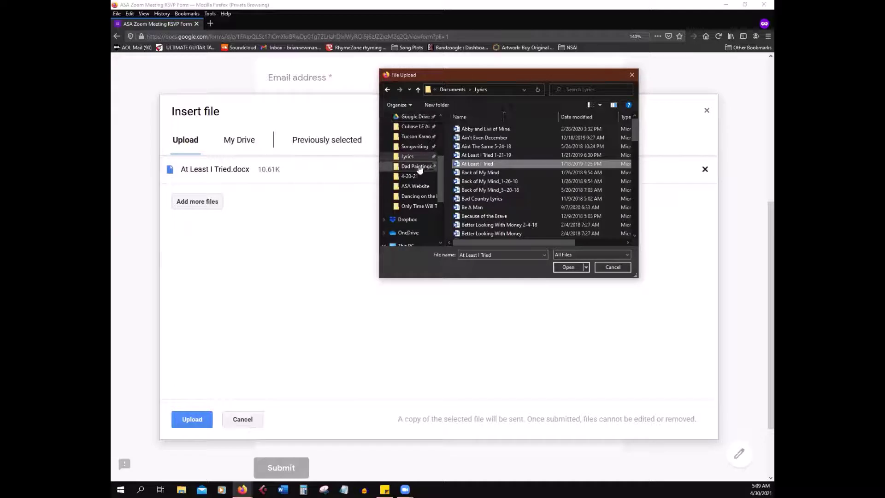
scroll(414, 180, up, 1)
scroll(413, 181, up, 3)
click(411, 156)
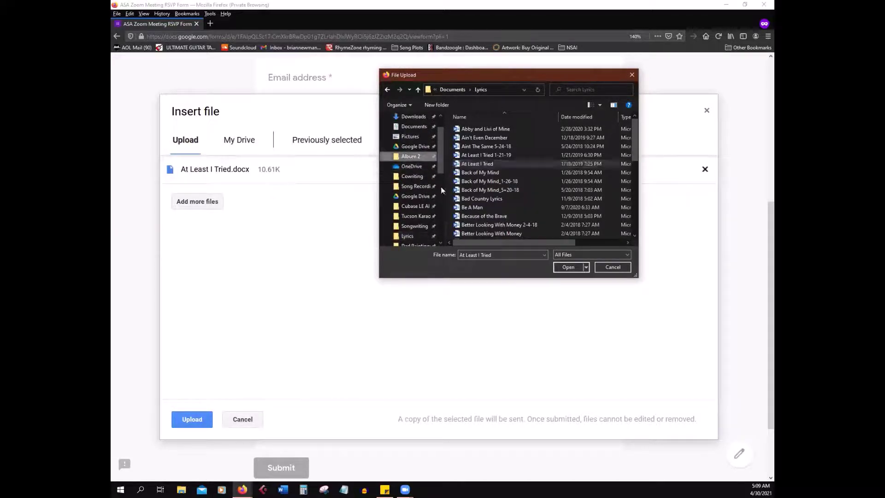
double_click(480, 156)
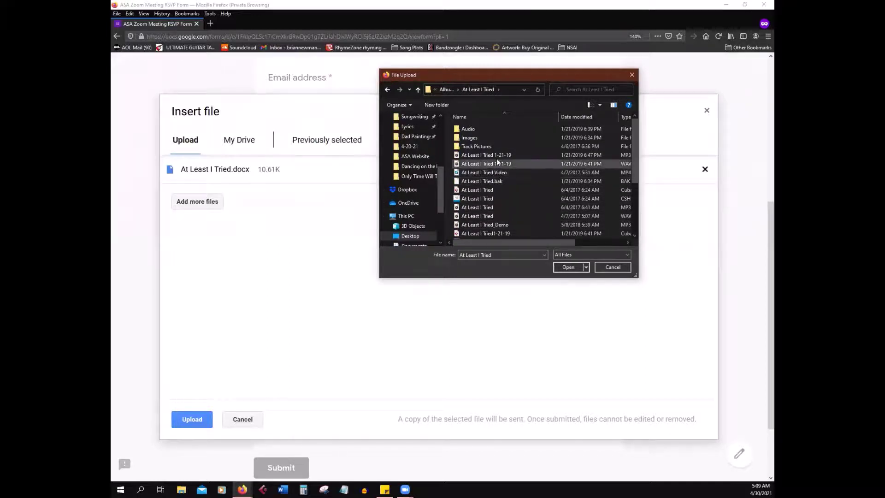
drag(640, 189, 706, 189)
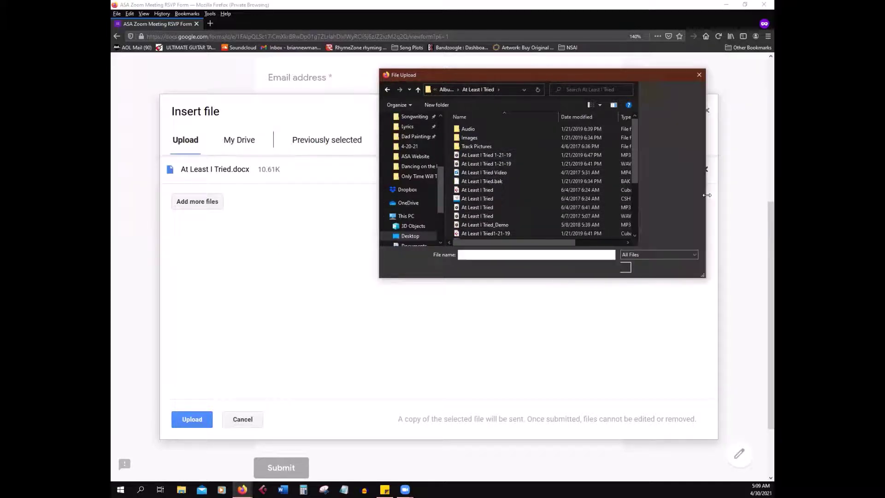
click(482, 155)
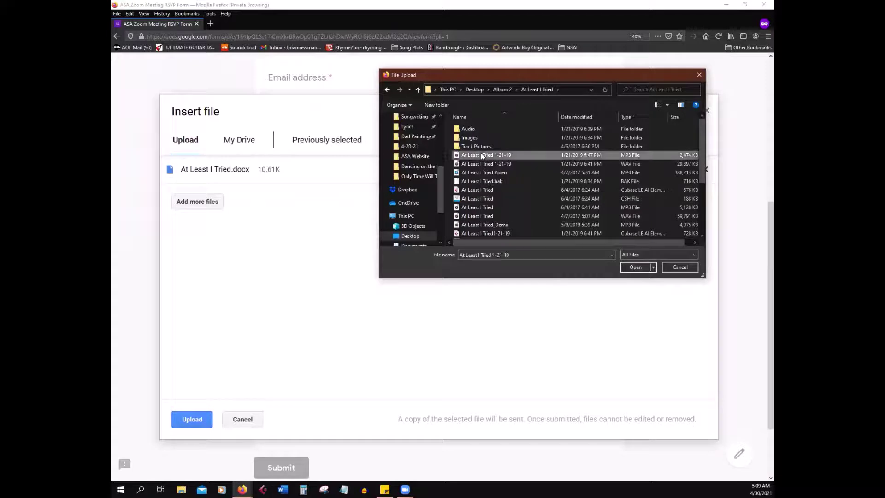
click(634, 267)
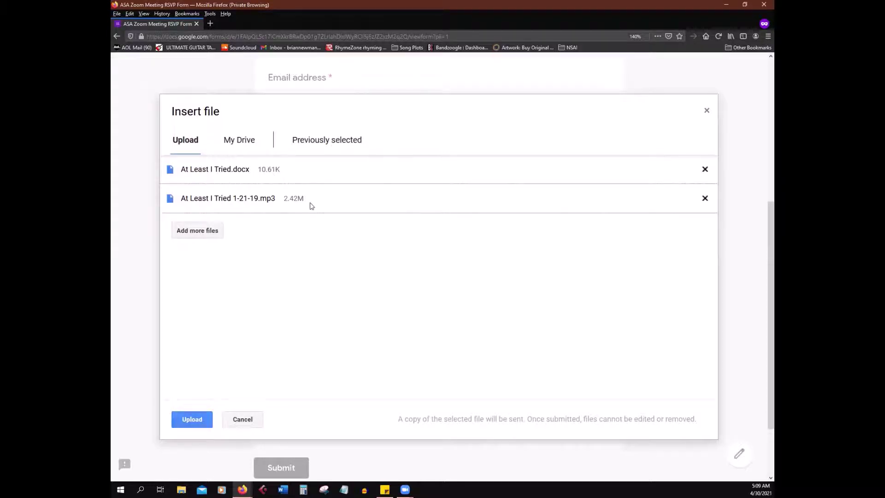
click(189, 425)
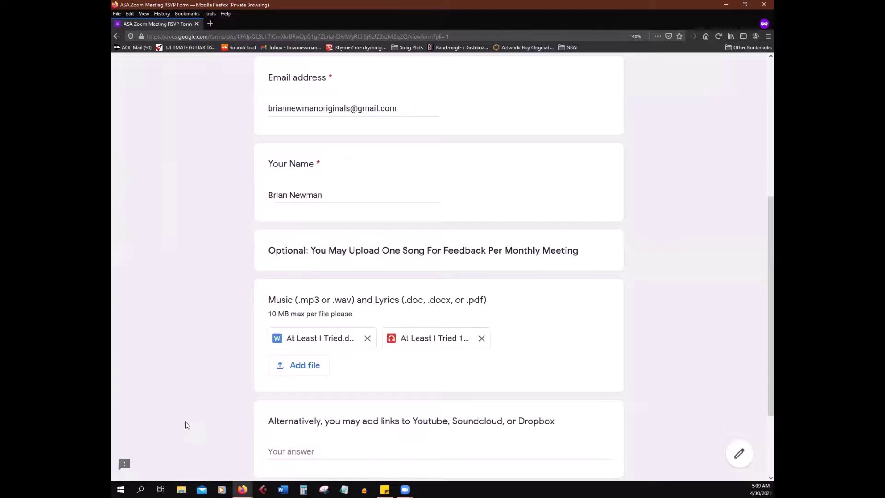
Step: Enter a YouTube and a Dropbox link in the links answer, then delete both so it stays blank
scroll(195, 373, down, 2)
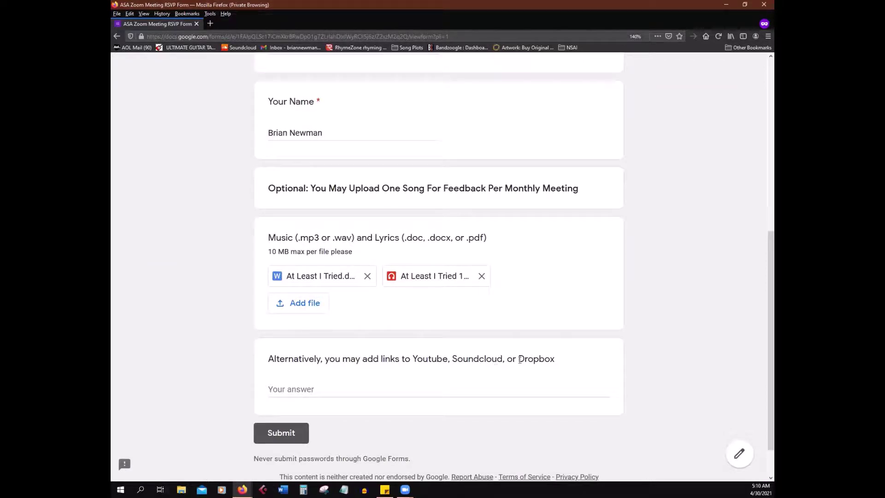
click(325, 391)
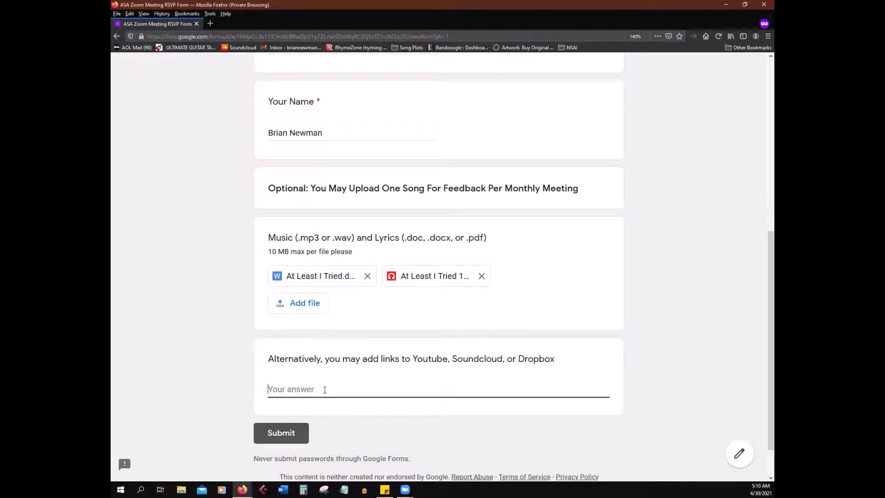
text(youtube.com/brian)
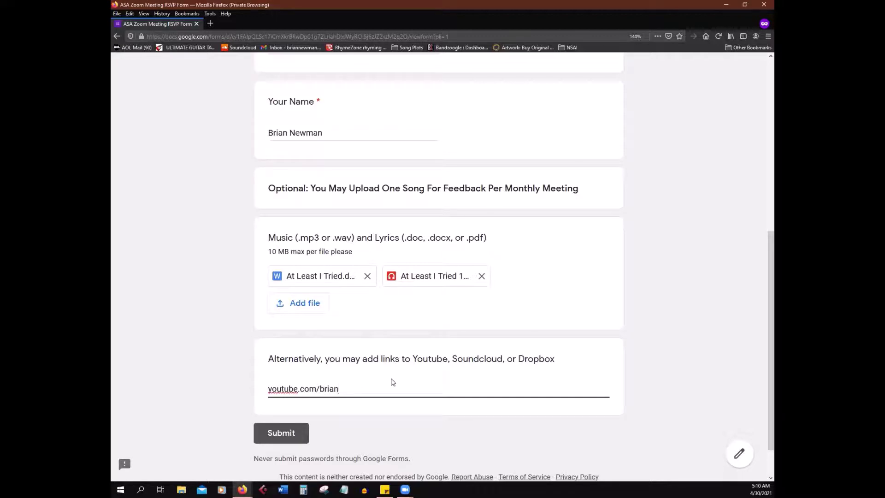
key(Return)
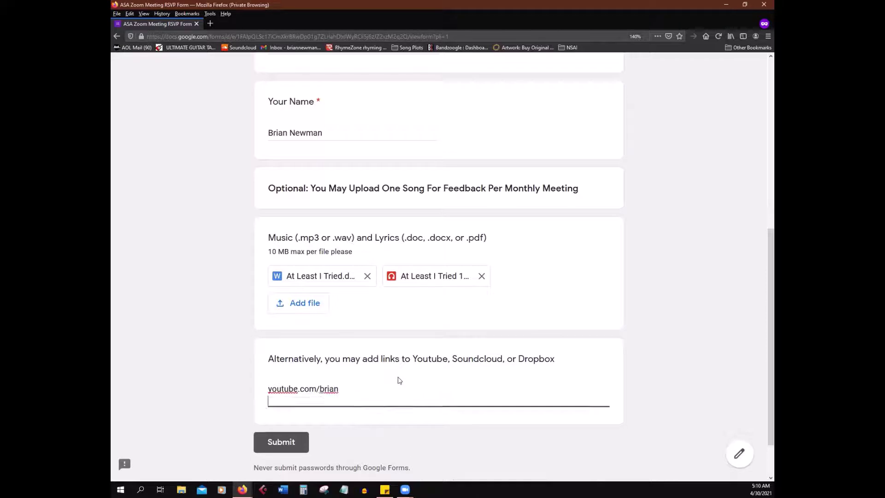
text(dropbox.com)
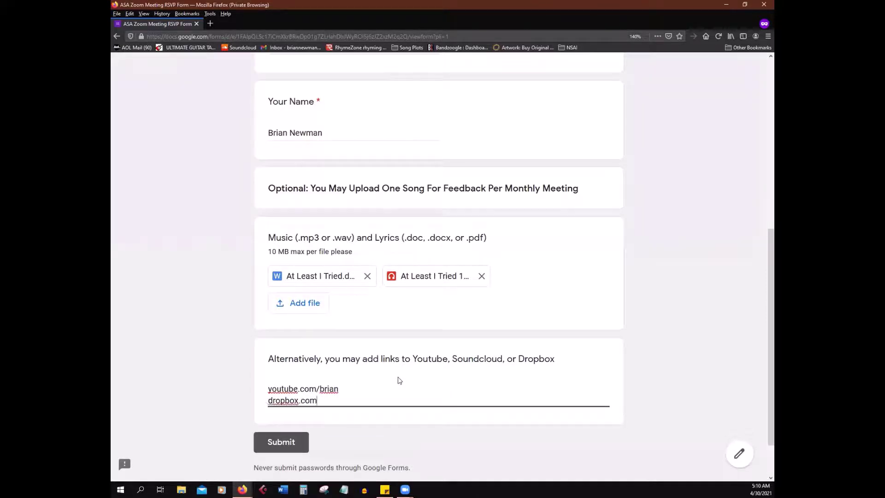
text(/brian)
drag(340, 400, 183, 361)
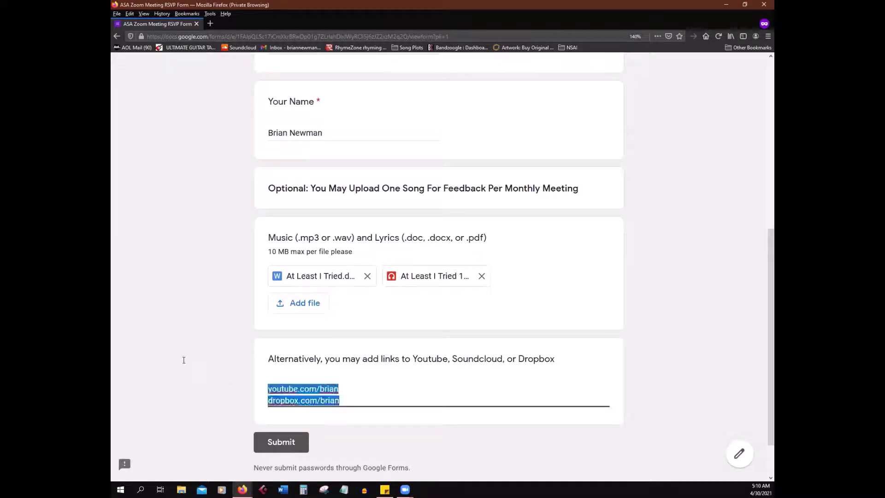
key(BackSpace)
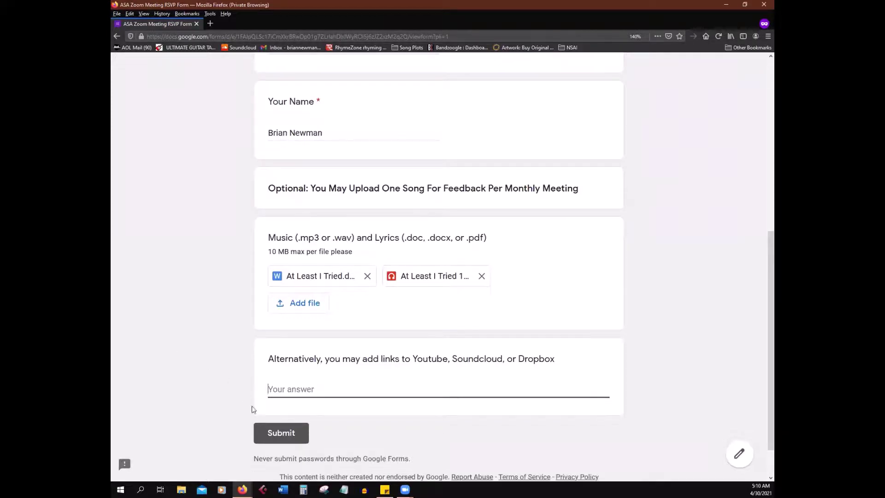
Step: Submit the ASA Zoom Meeting RSVP form
click(276, 432)
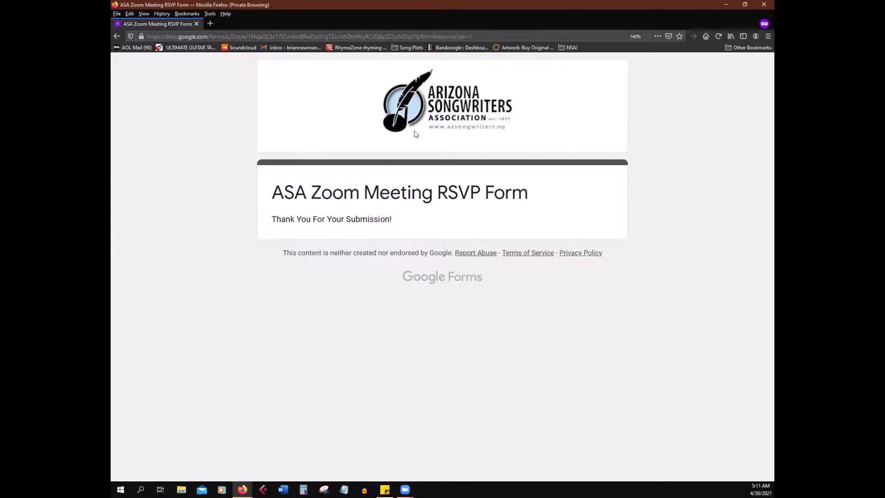
Step: Close the confirmation window and reopen the form link in a new private window
click(764, 6)
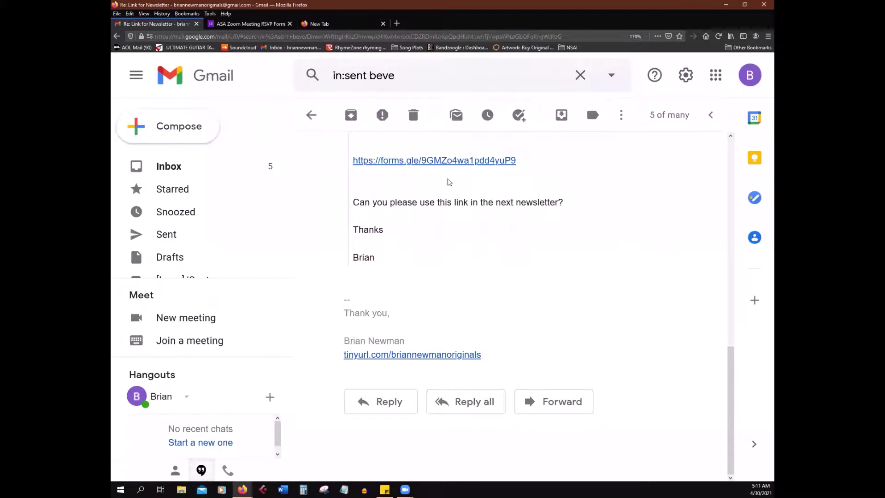
right_click(419, 165)
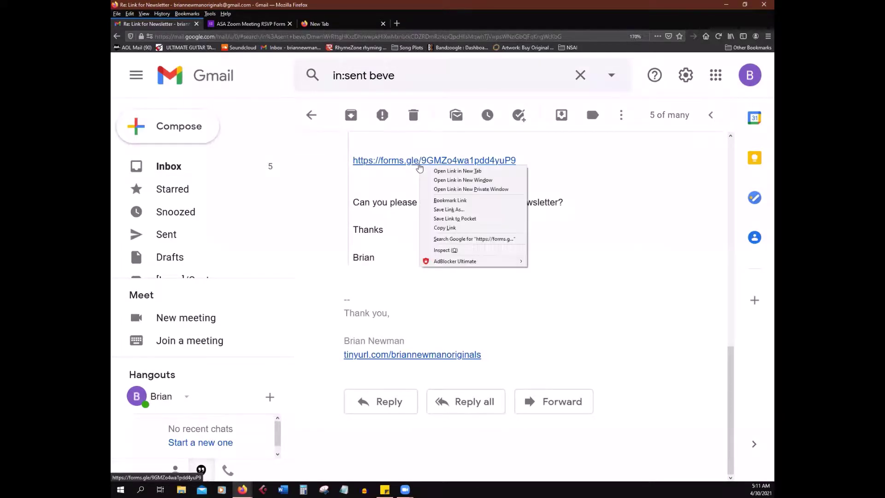
click(446, 190)
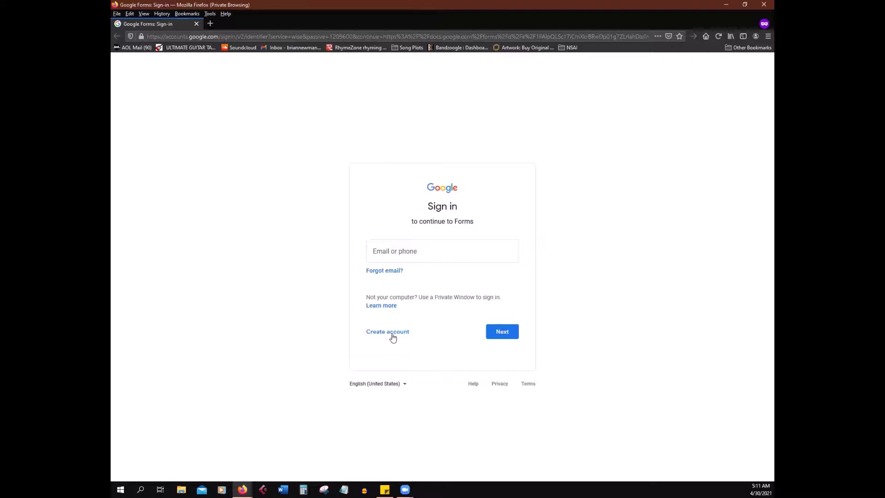
Step: Start a personal Google account using an existing email, entering the first and last name
click(395, 336)
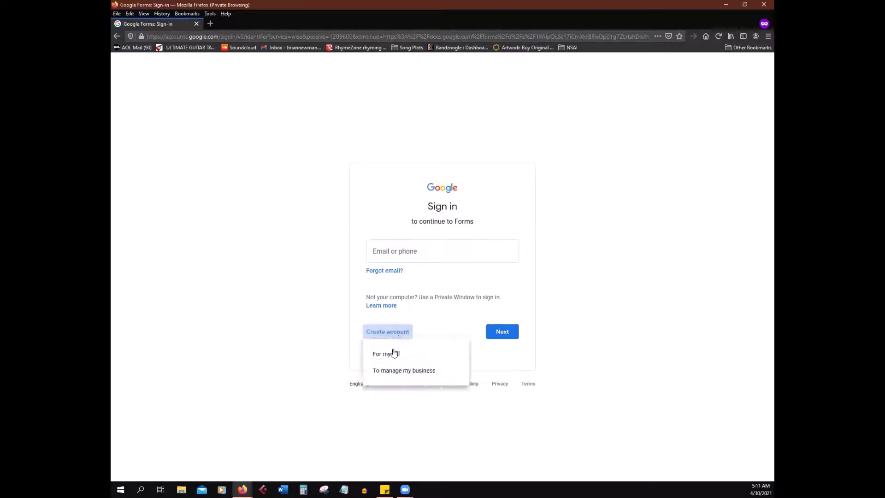
click(415, 360)
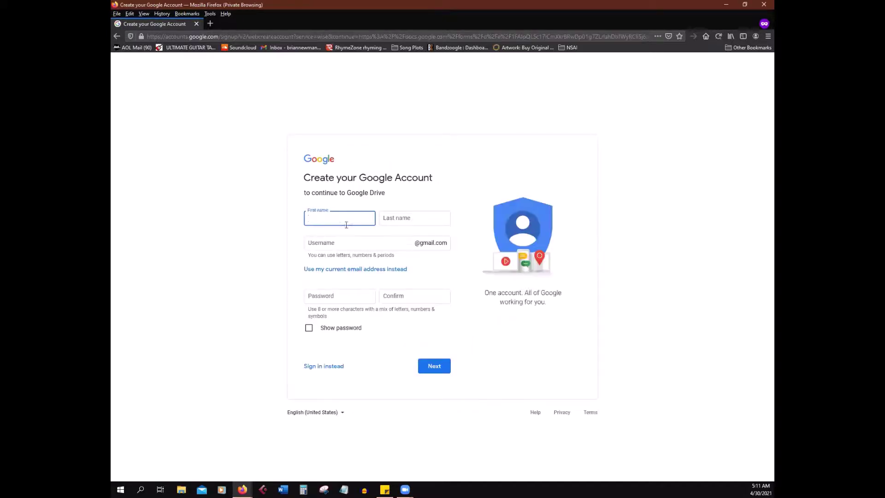
click(355, 270)
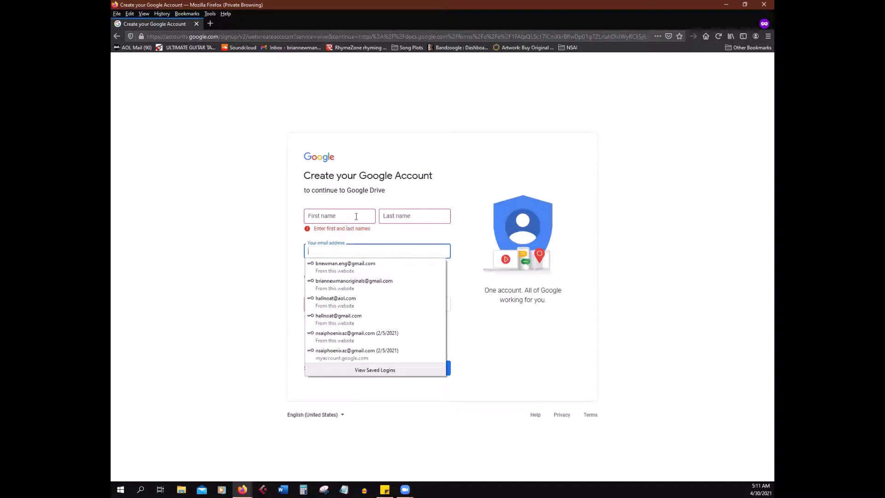
click(351, 213)
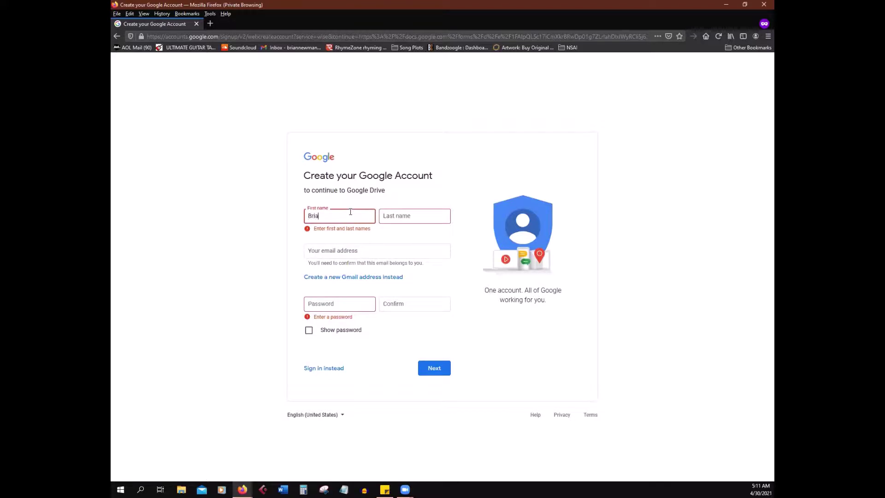
key(Tab)
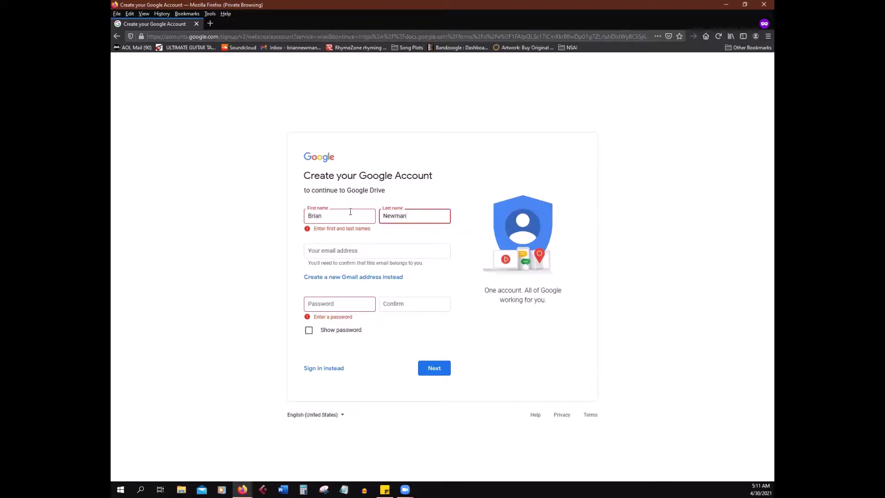
Step: Enter the existing e-mail address for the new account
click(331, 252)
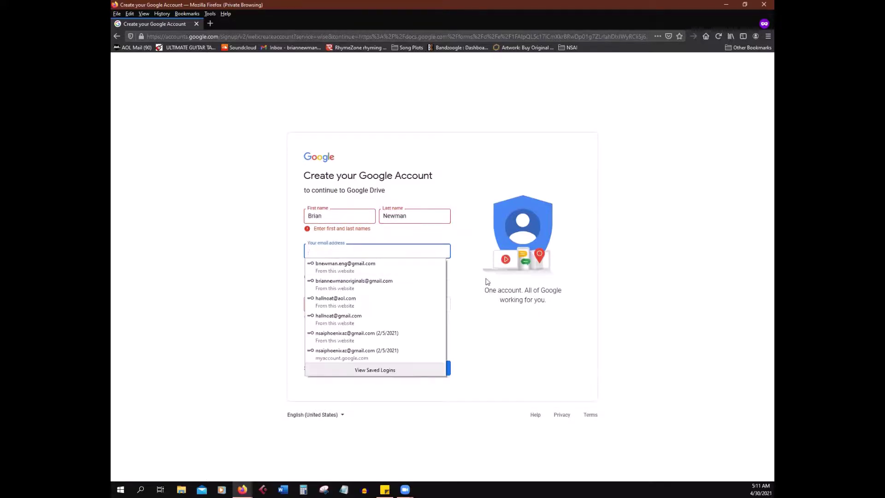
click(467, 258)
click(418, 249)
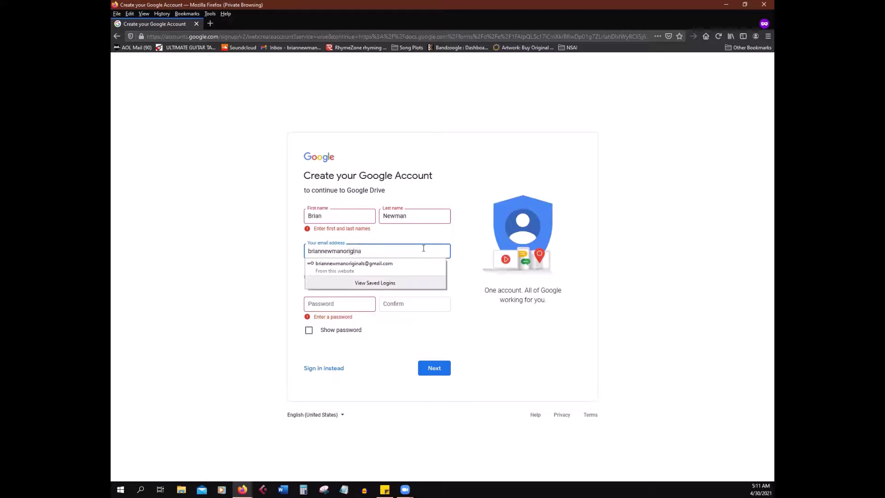
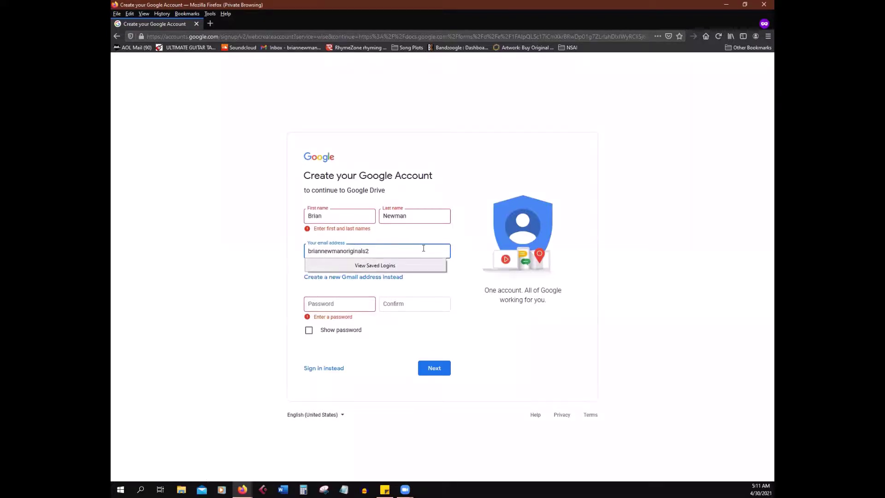
click(484, 339)
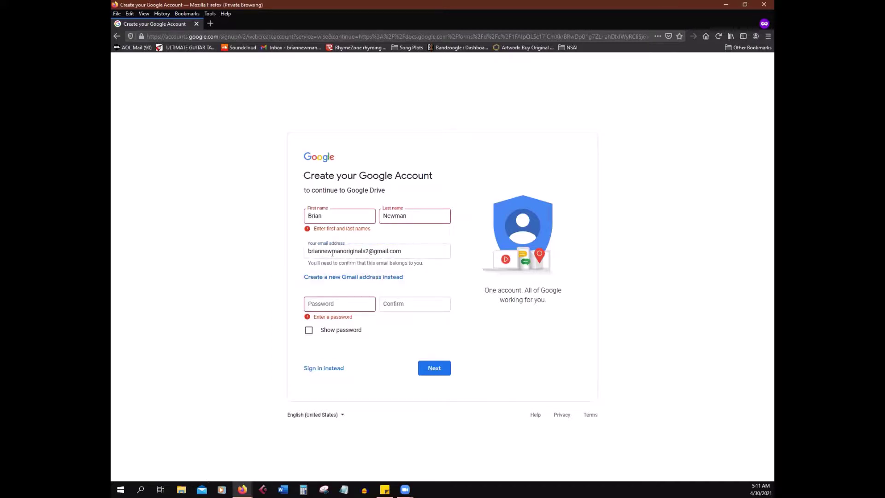
Step: Enter and confirm the account password, then submit the sign-up details
click(333, 306)
click(573, 356)
click(362, 301)
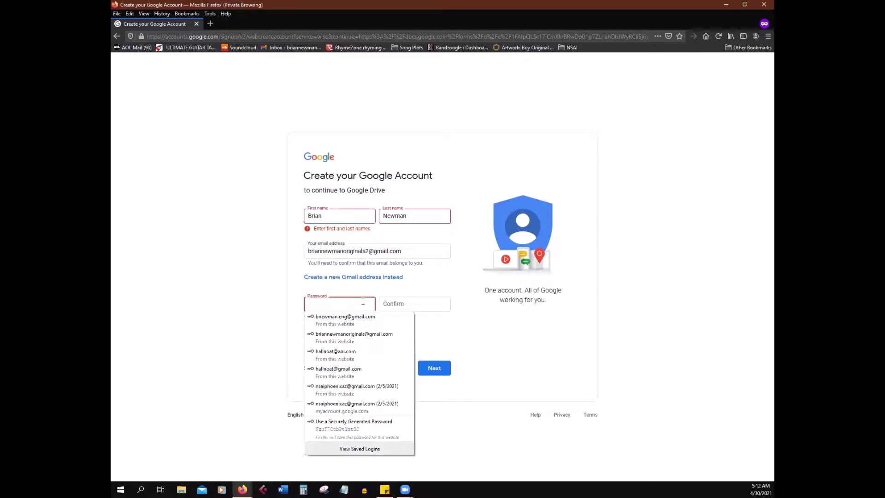
text(•)
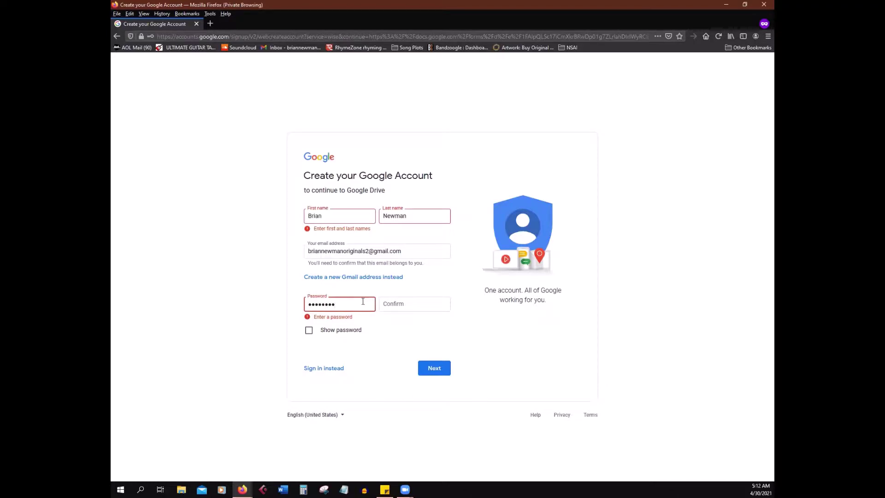
key(Tab)
text(••••)
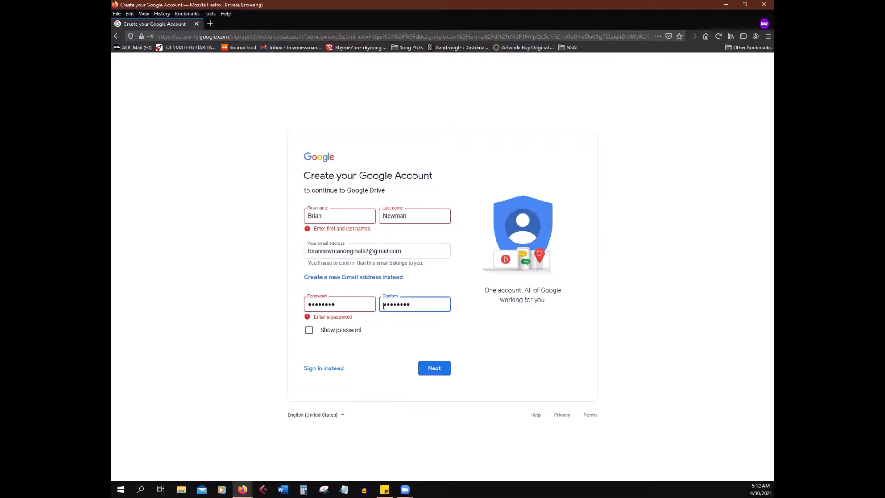
click(438, 373)
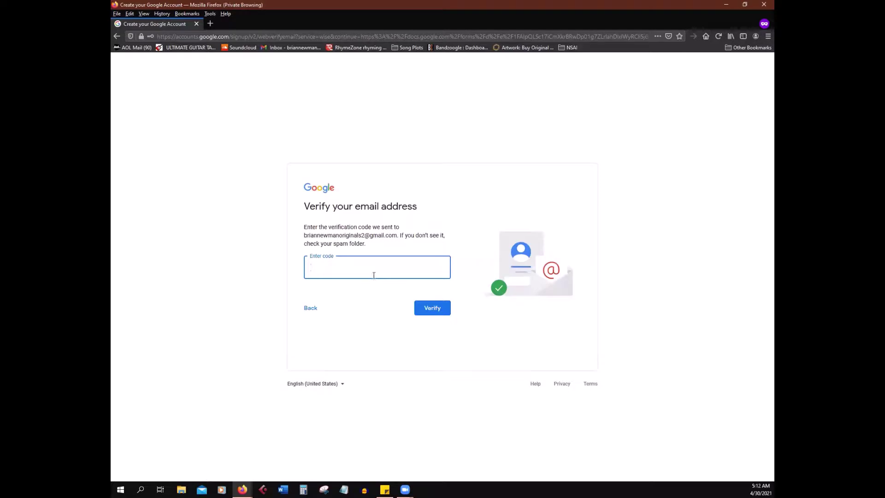
click(308, 311)
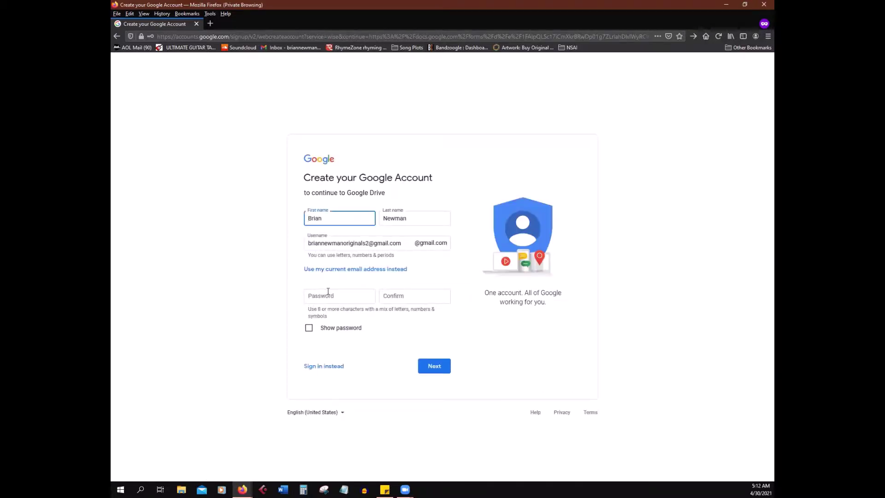
click(419, 243)
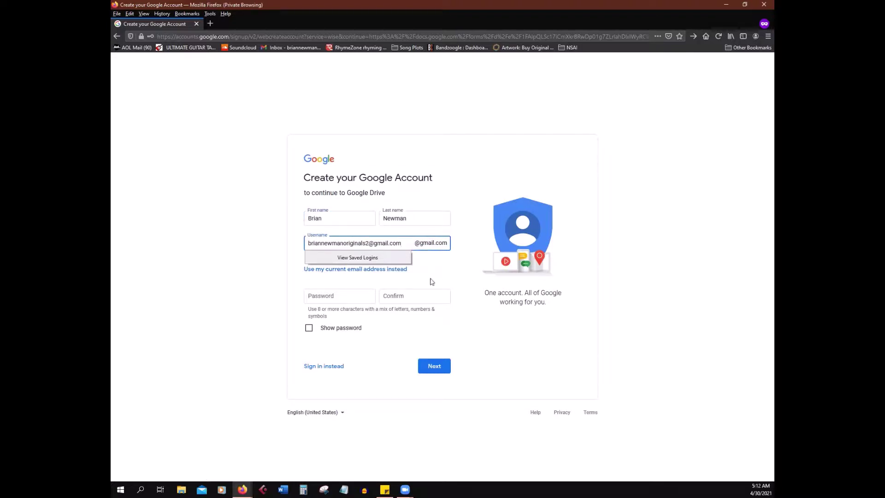
click(465, 288)
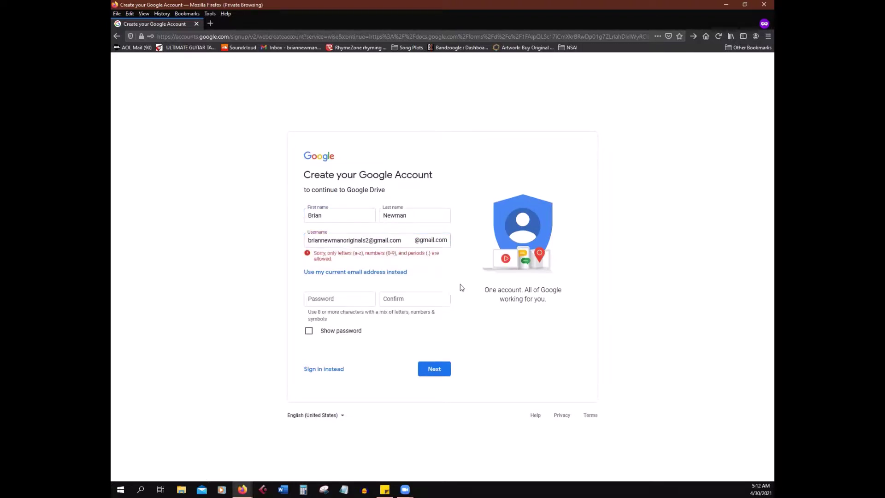
click(421, 237)
key(BackSpace)
key(BackSpace)
key(BackSpace)
key(BackSpace)
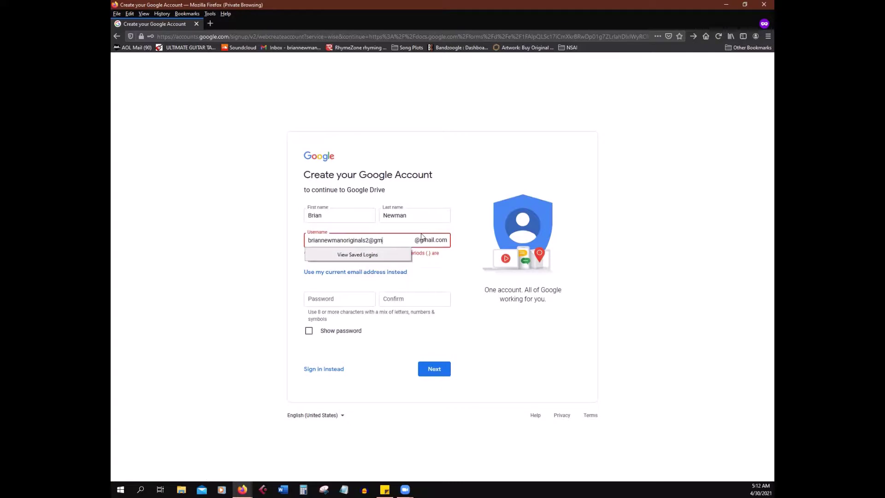
key(BackSpace)
key(BackSpace)
click(516, 318)
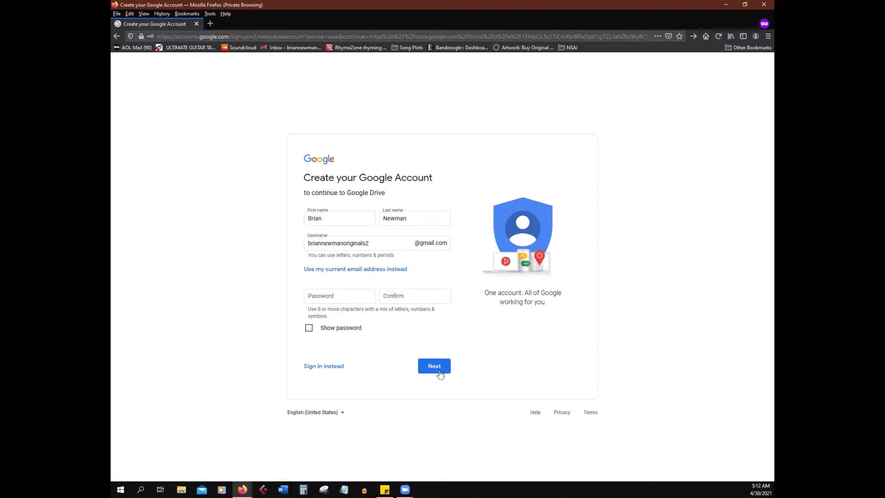
Step: Enter and confirm a new account password, then continue to the next sign-up step
click(335, 300)
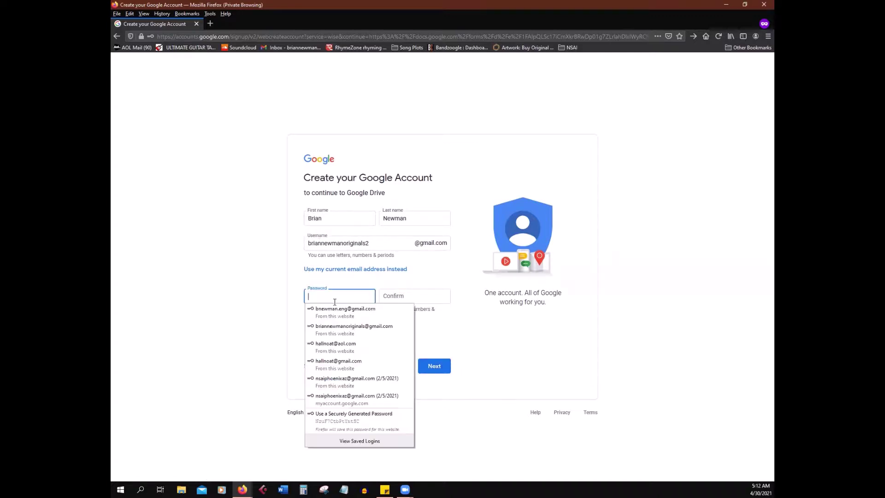
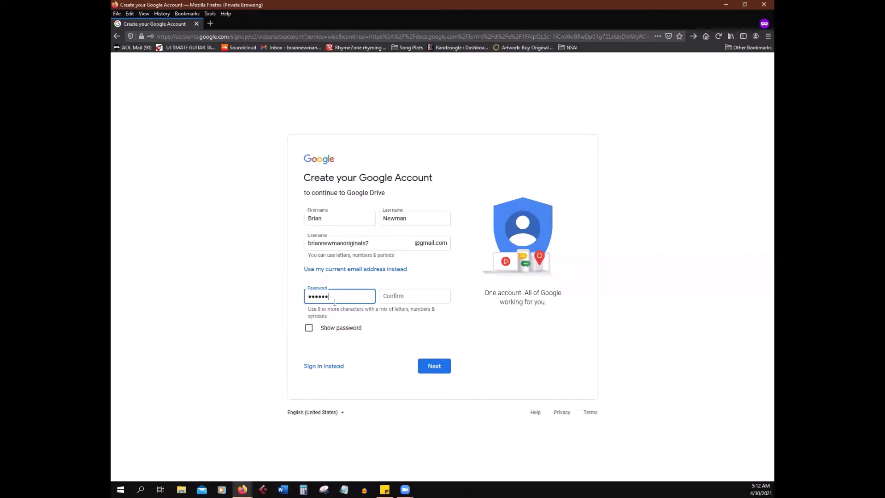
key(Tab)
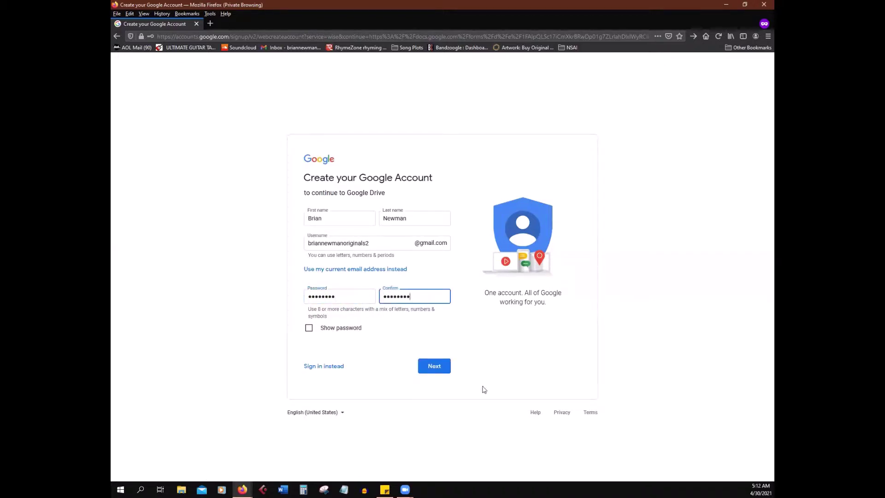
click(434, 367)
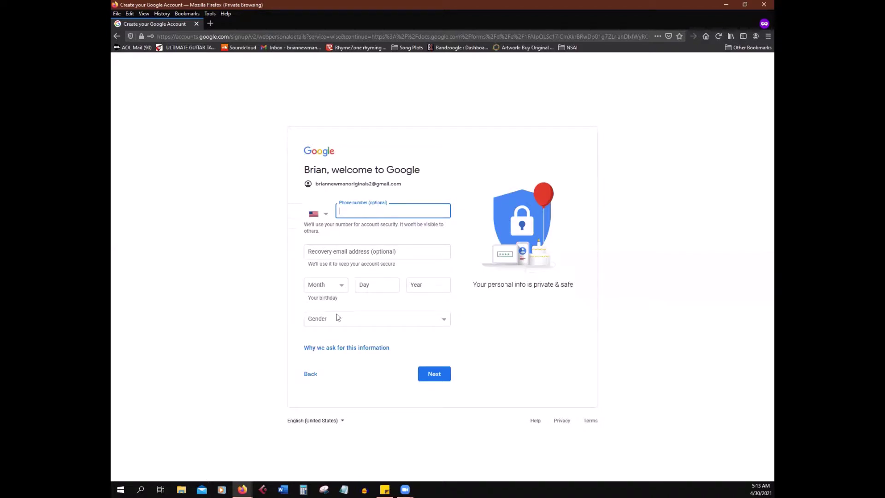
Step: Enter a January 01, 2000 birthday and select Male as the gender
click(433, 377)
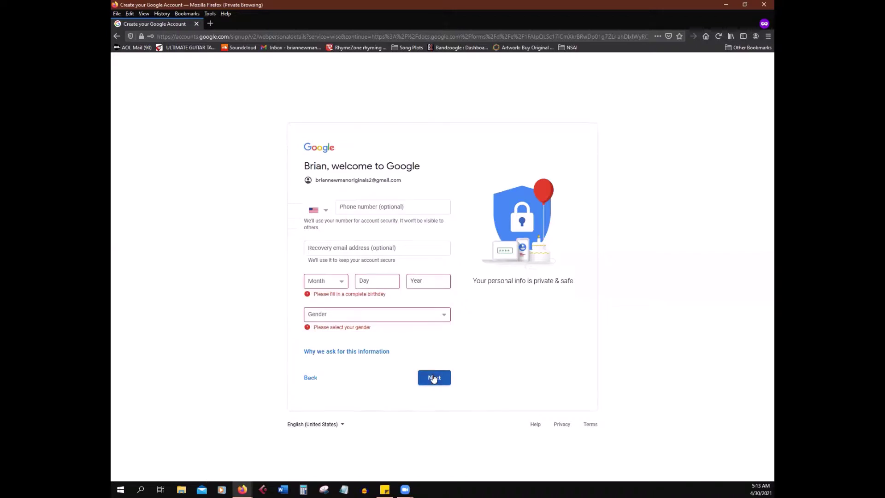
click(335, 284)
click(319, 293)
click(375, 279)
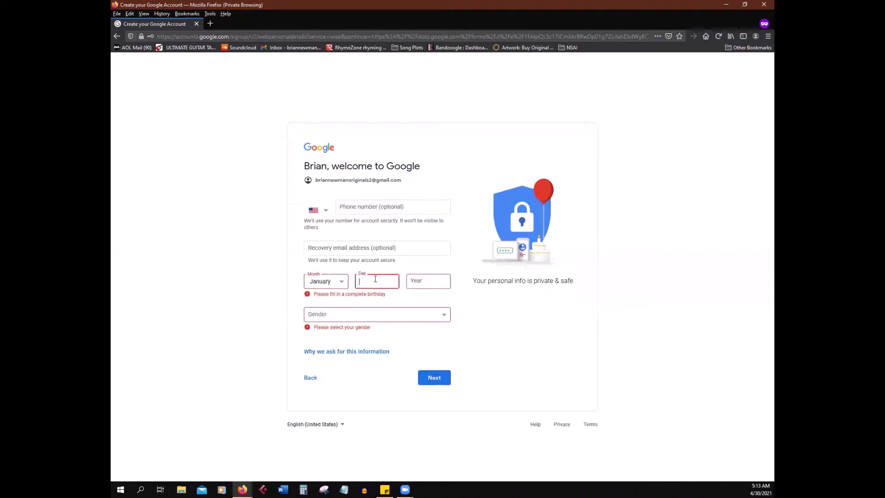
click(441, 286)
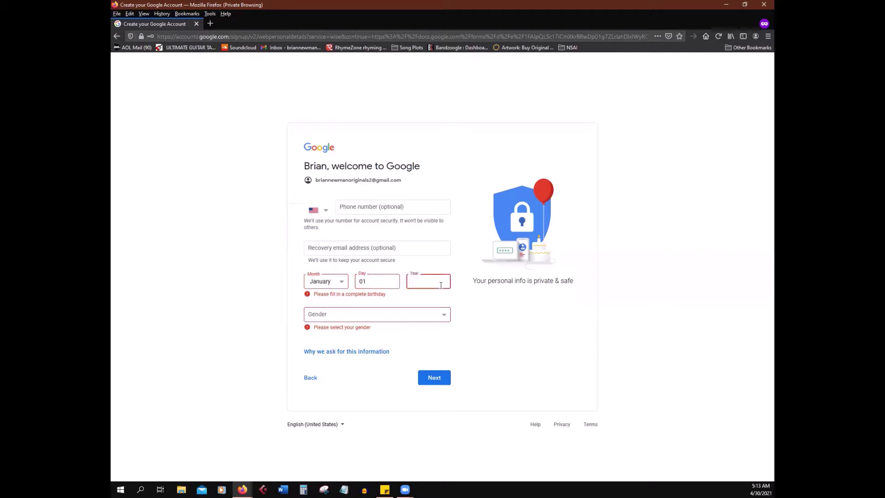
text(2000)
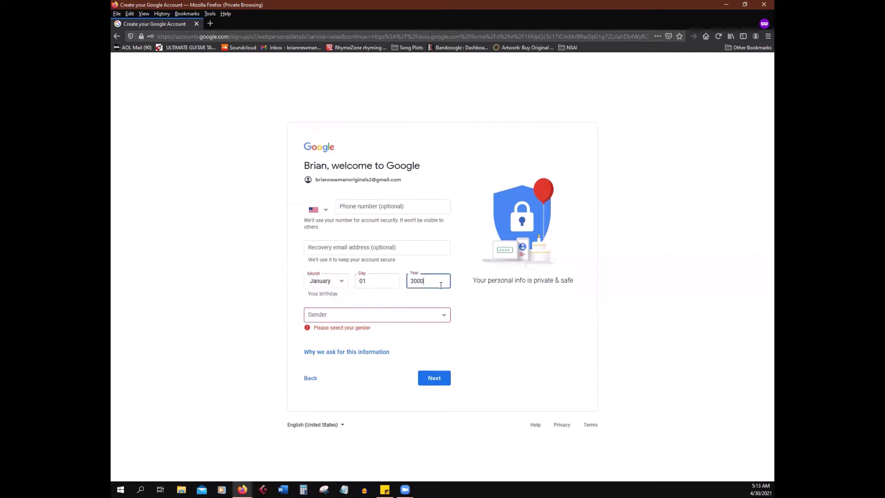
click(385, 318)
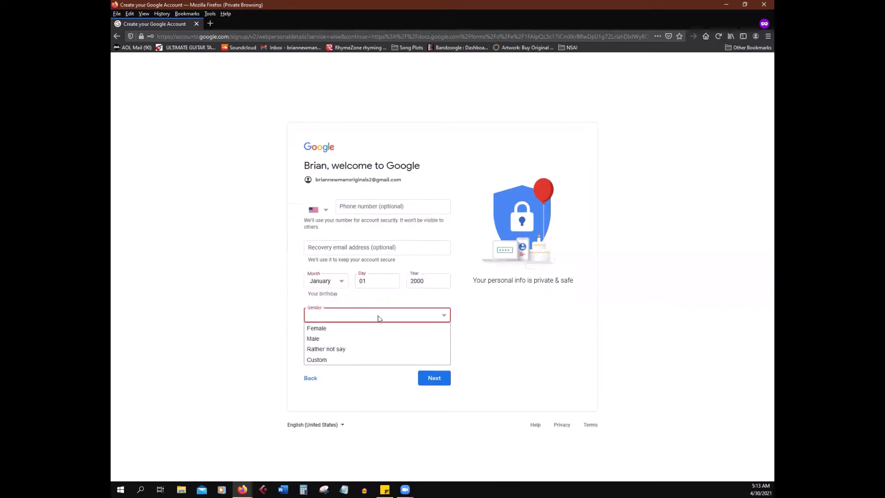
click(318, 341)
Step: Continue to the Privacy and Terms page and scroll through the agreement
click(441, 384)
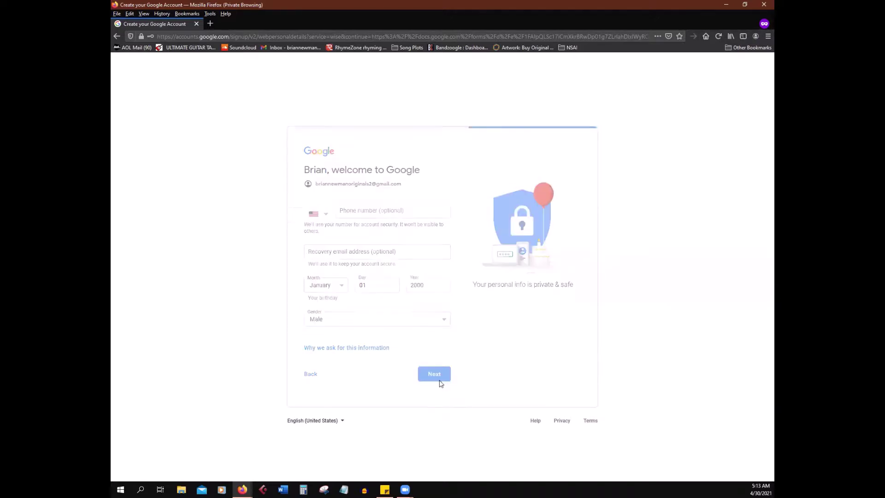
scroll(377, 255, down, 5)
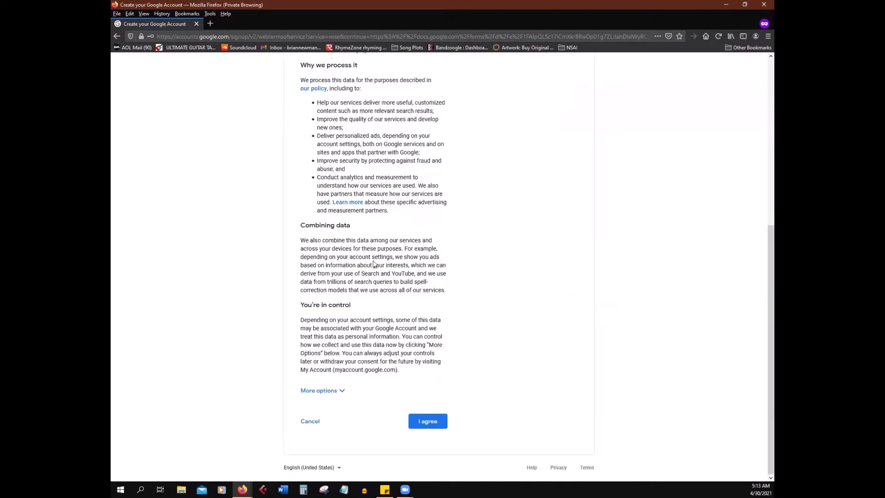
scroll(404, 162, up, 5)
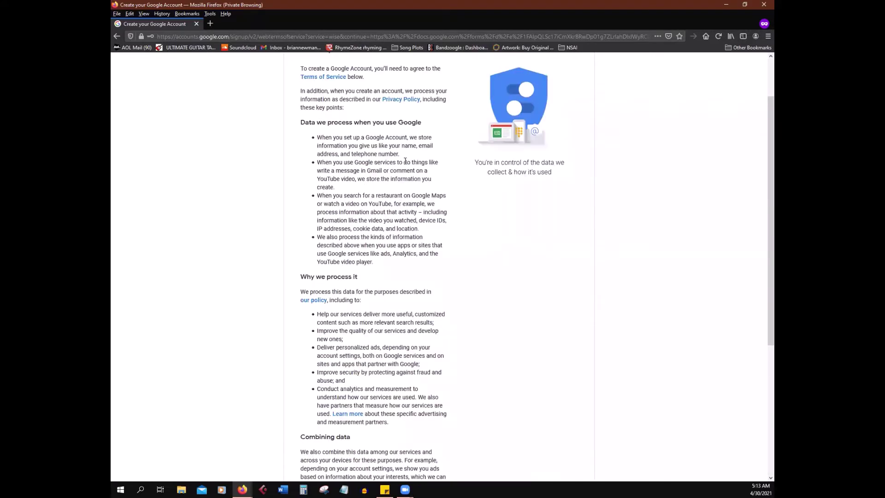
scroll(449, 189, down, 2)
scroll(457, 277, down, 3)
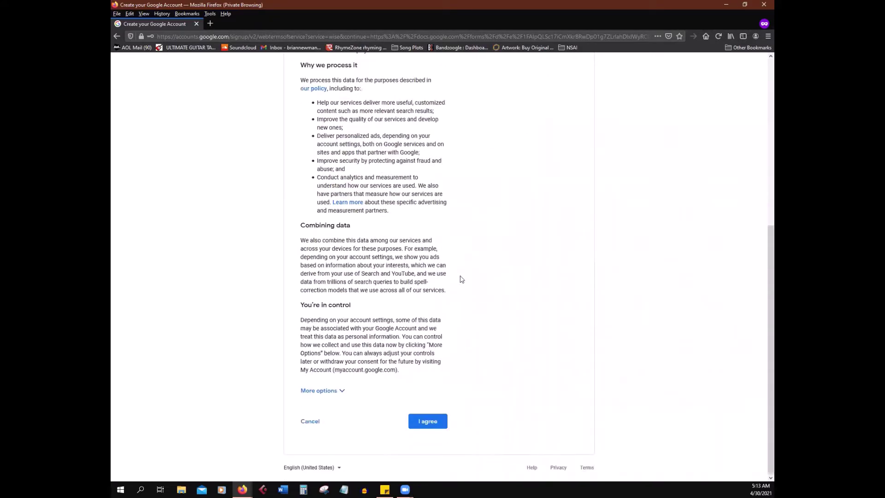
Step: Agree to Google's privacy and terms to return to the RSVP form
click(429, 423)
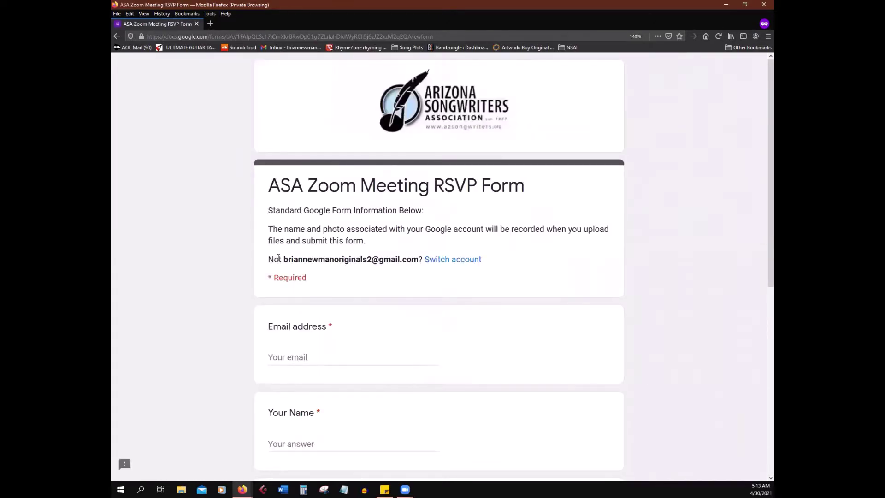
mouse_move(283, 259)
mouse_down()
mouse_move(371, 267)
mouse_move(300, 240)
mouse_move(286, 259)
mouse_up()
click(408, 271)
click(401, 272)
scroll(313, 357, down, 2)
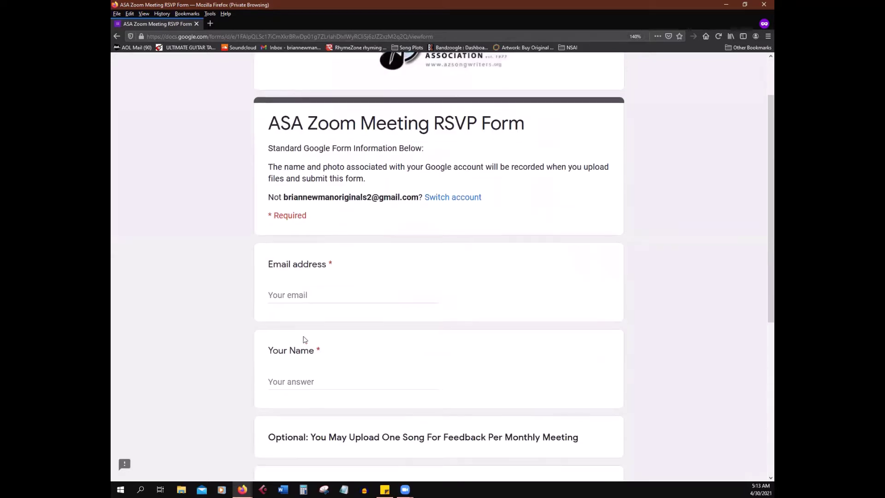
scroll(372, 276, up, 2)
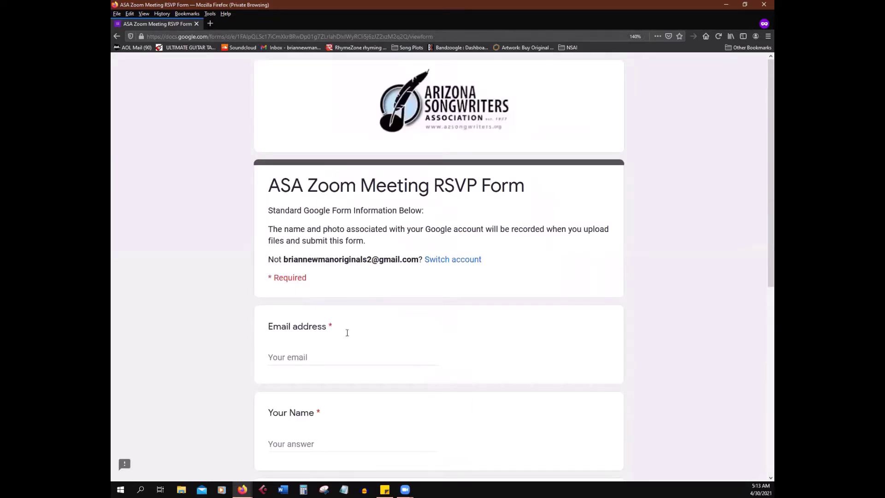
scroll(347, 332, down, 2)
Step: Fill in Email address with the new Gmail address and Your Name with the account holder's full name
click(341, 297)
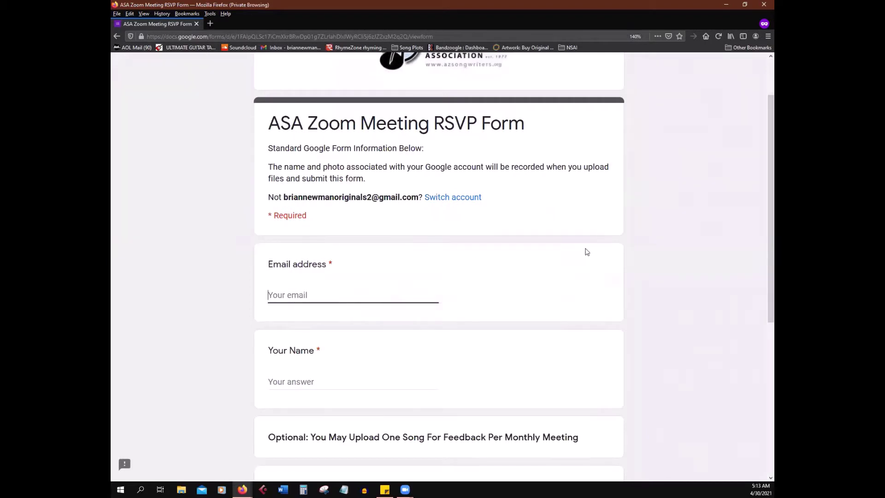
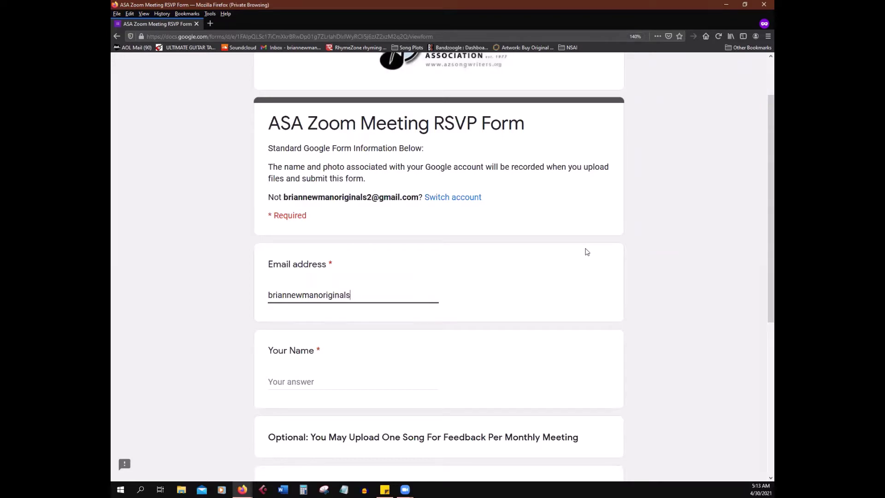
scroll(511, 324, down, 3)
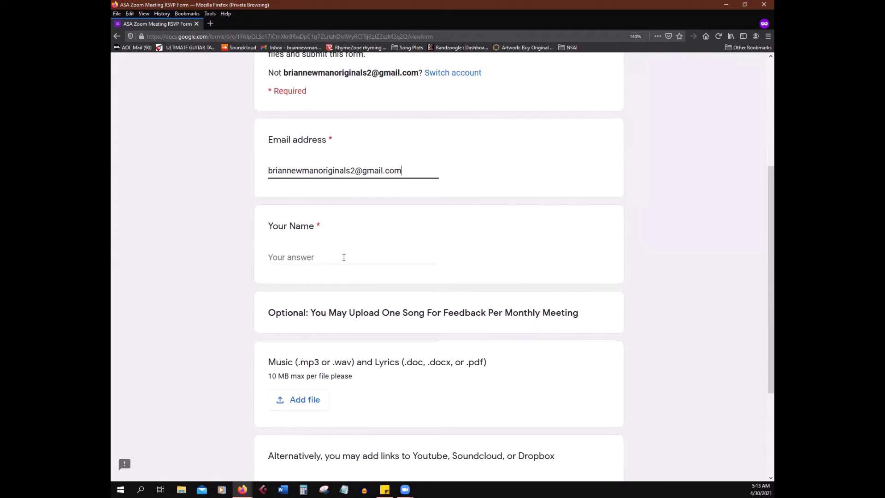
click(344, 257)
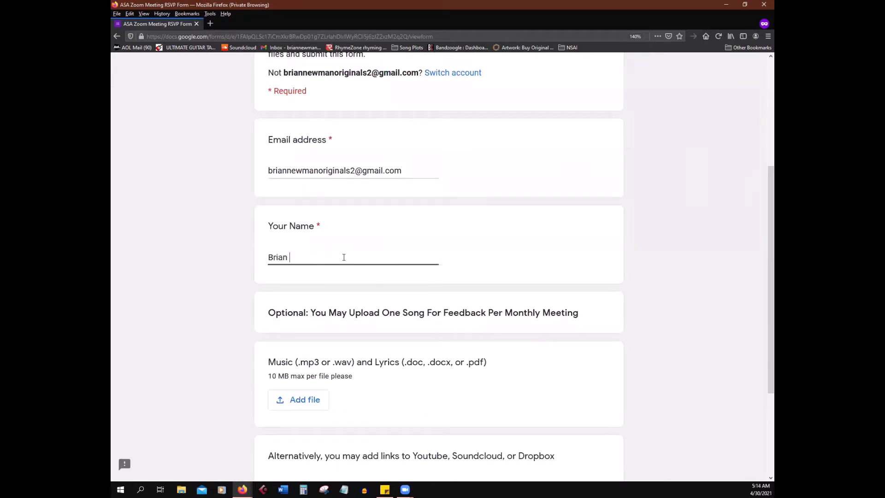
Step: Submit the ASA Zoom Meeting RSVP form
scroll(322, 272, down, 3)
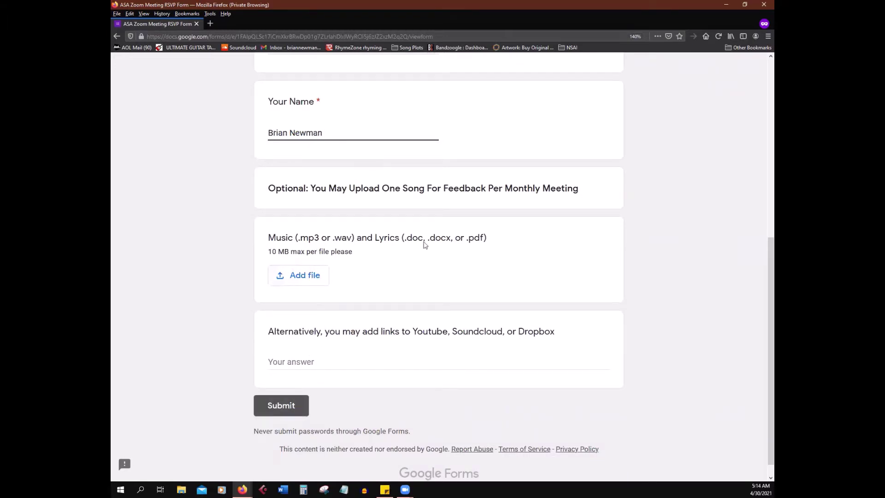
scroll(365, 301, up, 2)
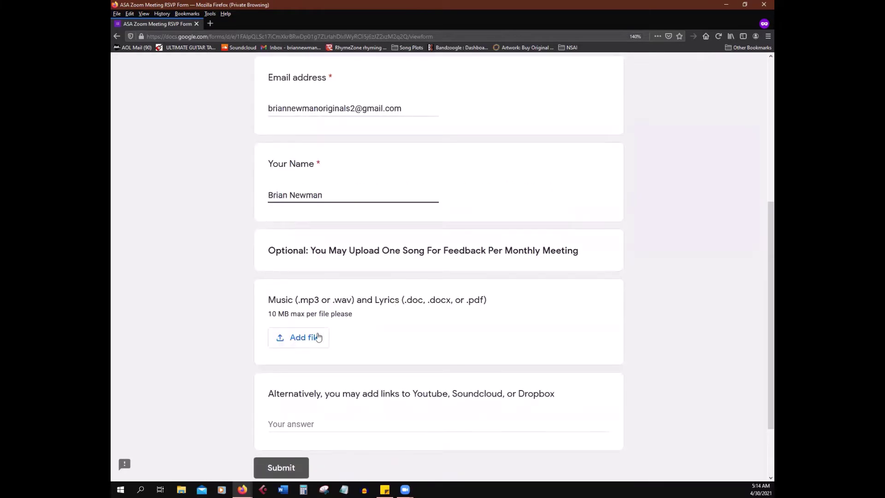
scroll(318, 338, down, 2)
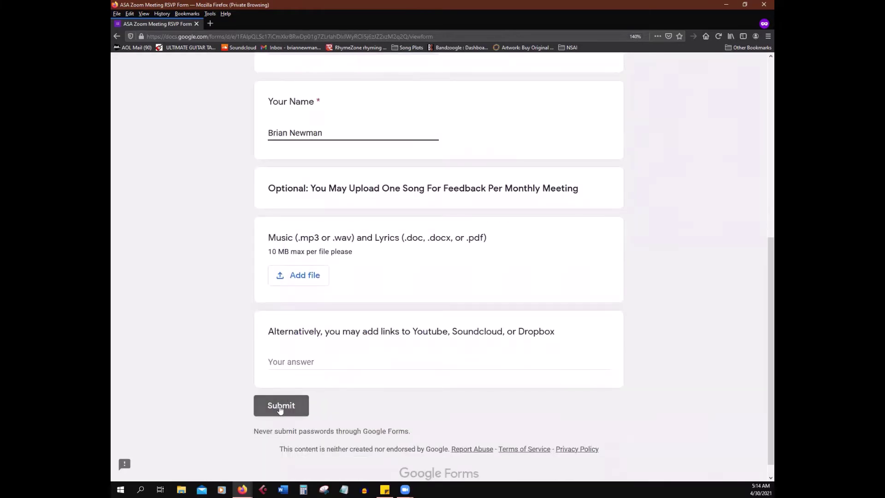
click(280, 407)
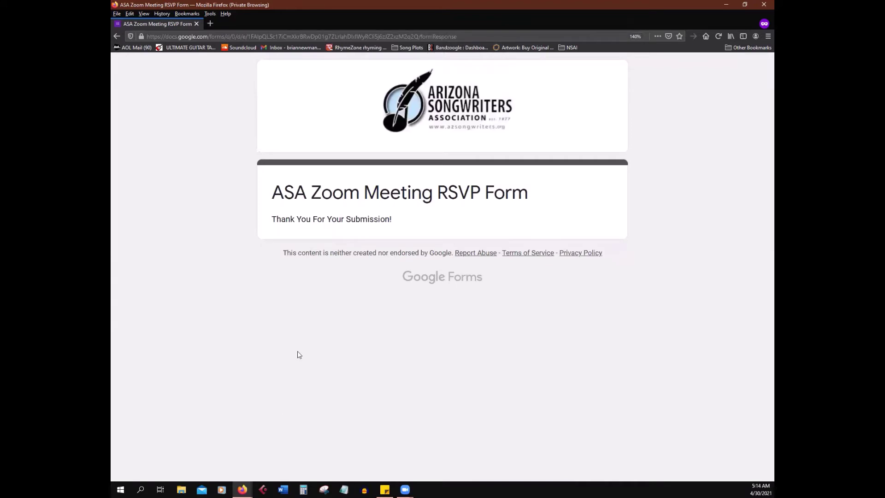